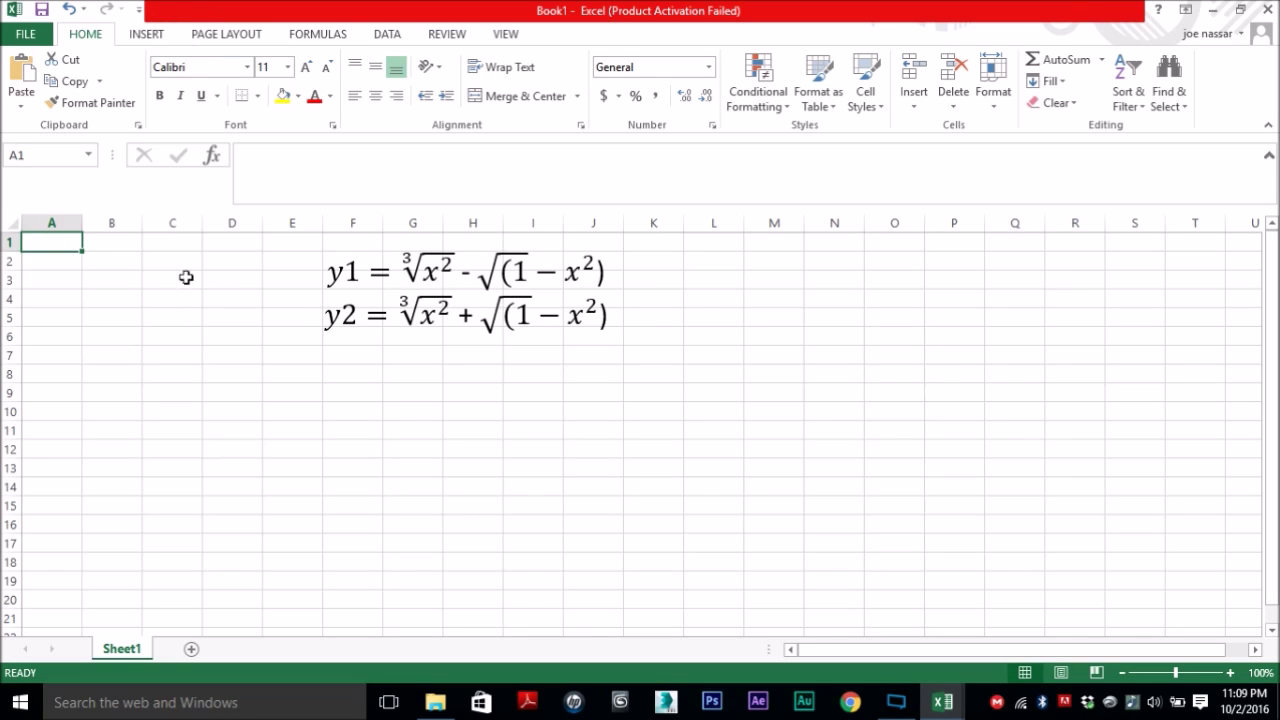
Enter the headers x in A1 and y in B1
drag(297, 240, 671, 349)
click(68, 244)
text(x)
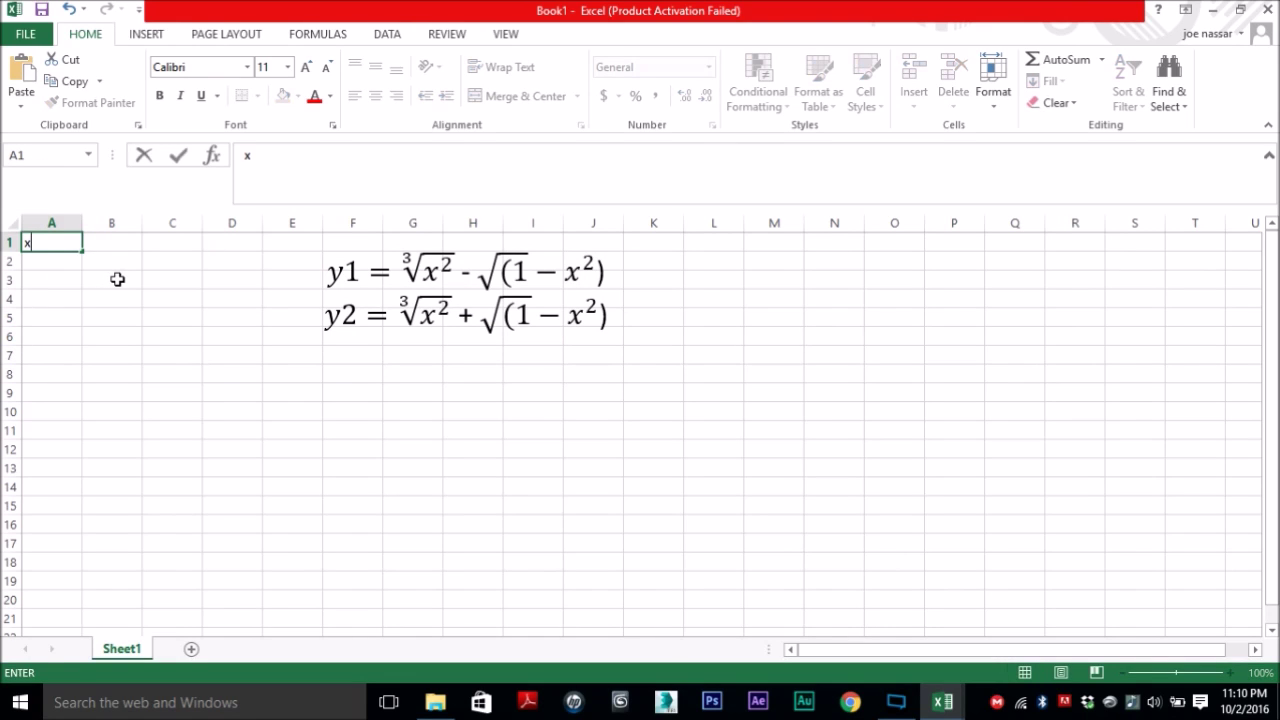
key(Tab)
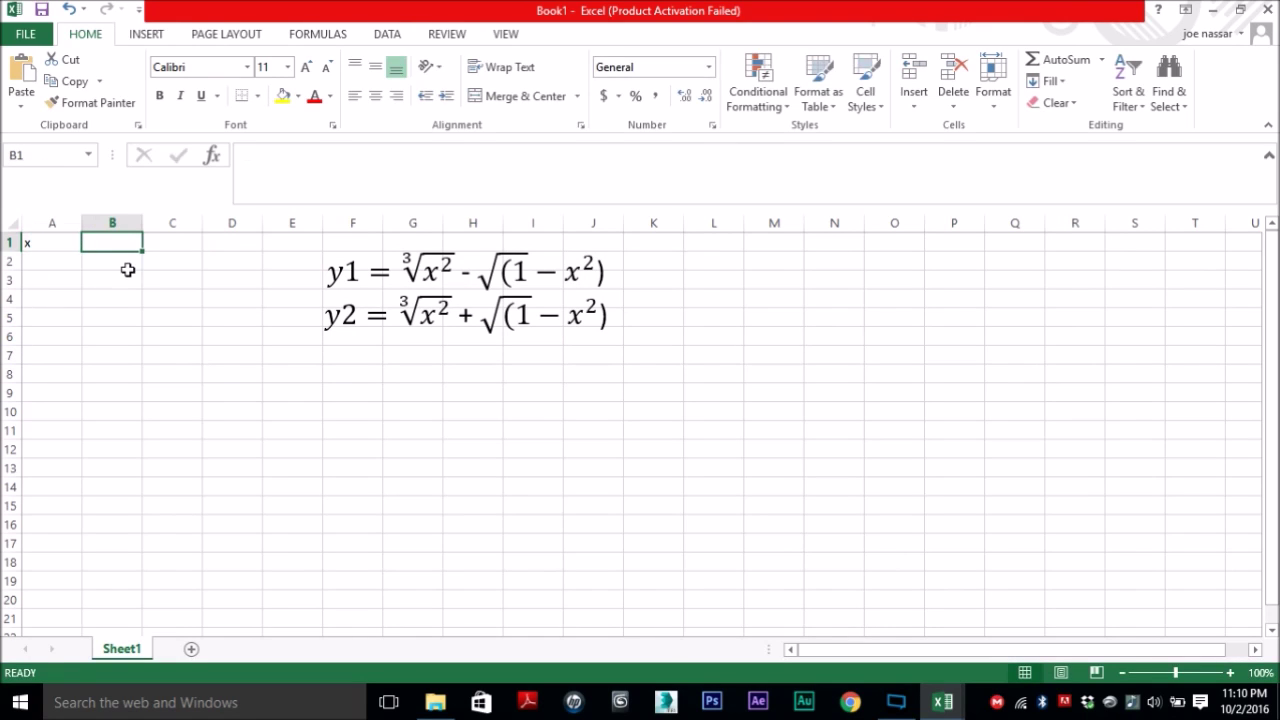
text(y)
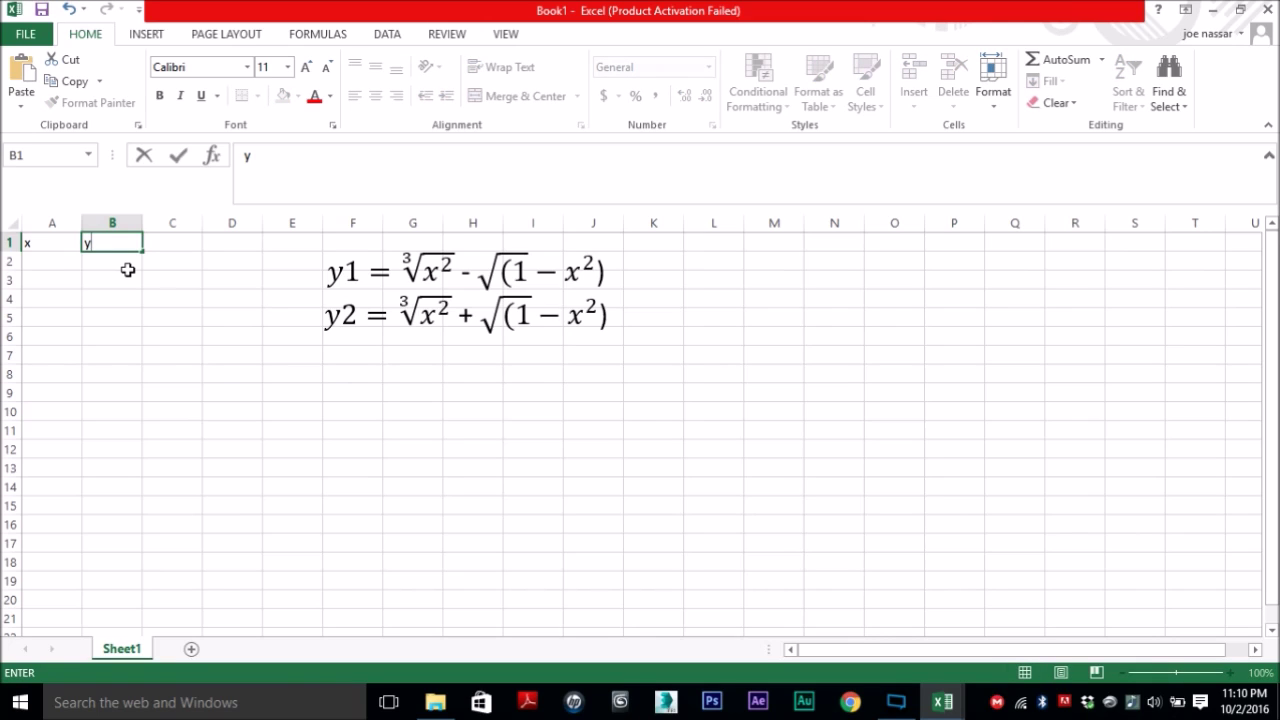
key(Tab)
Enter -1 and -0.9 in A2:A3 and fill the x series down to 1 in A22
click(80, 262)
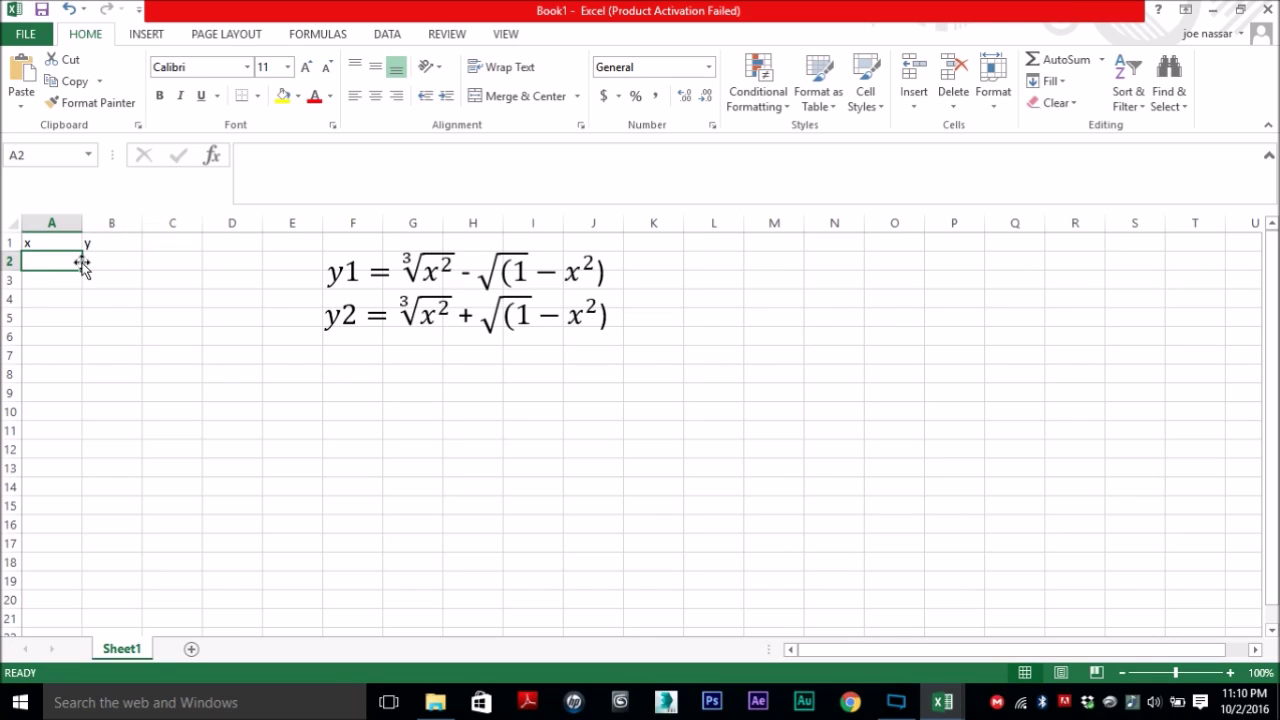
text(-1)
key(Tab)
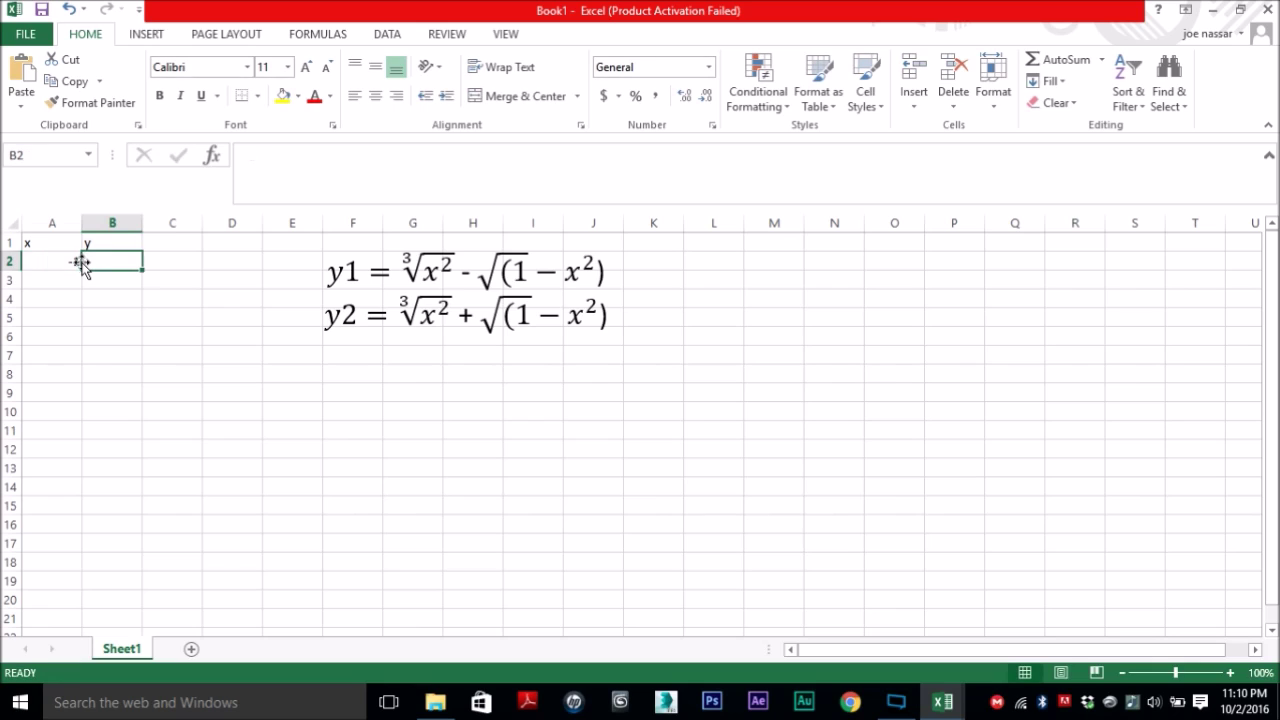
key(Right)
key(Down)
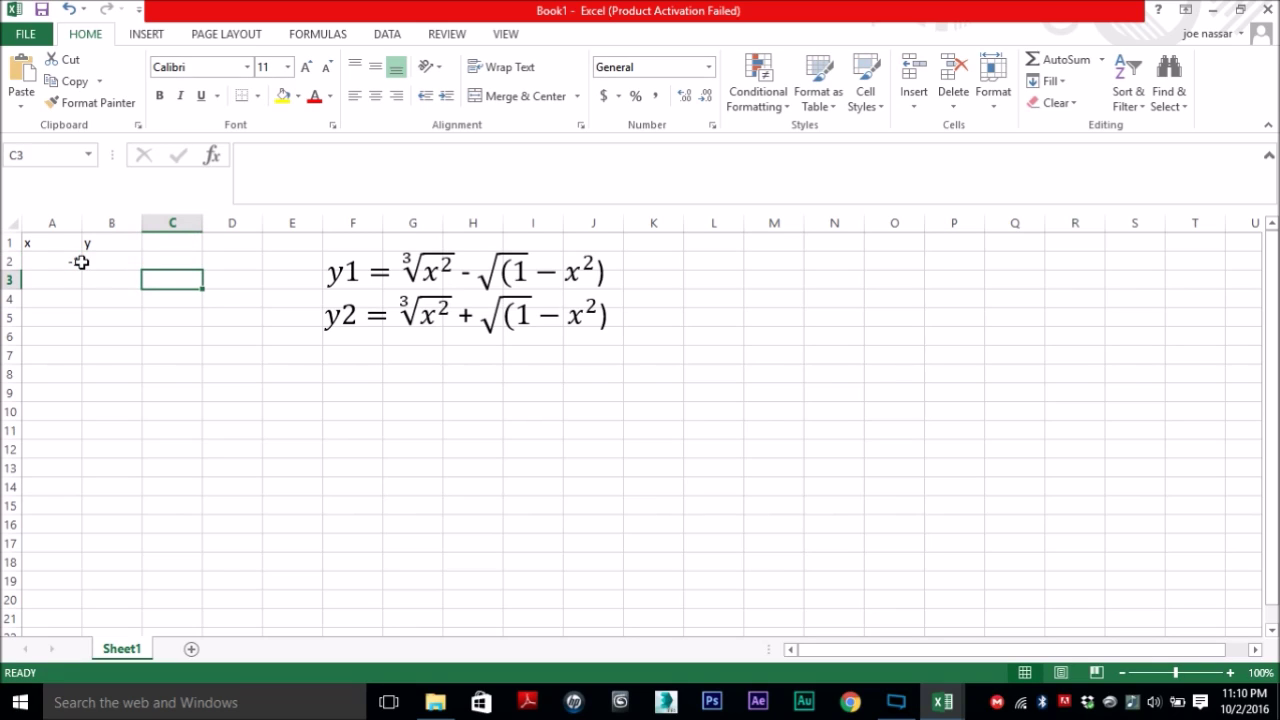
key(Left)
key(Left)
text(-0)
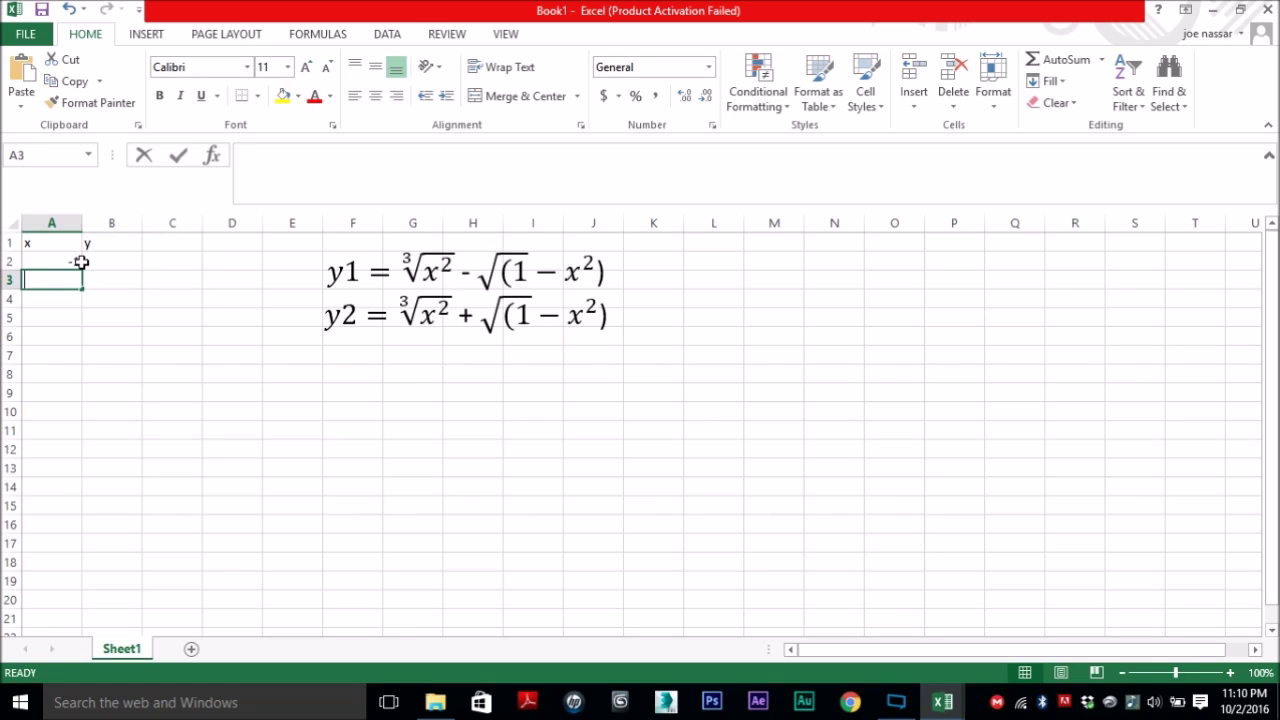
key(Return)
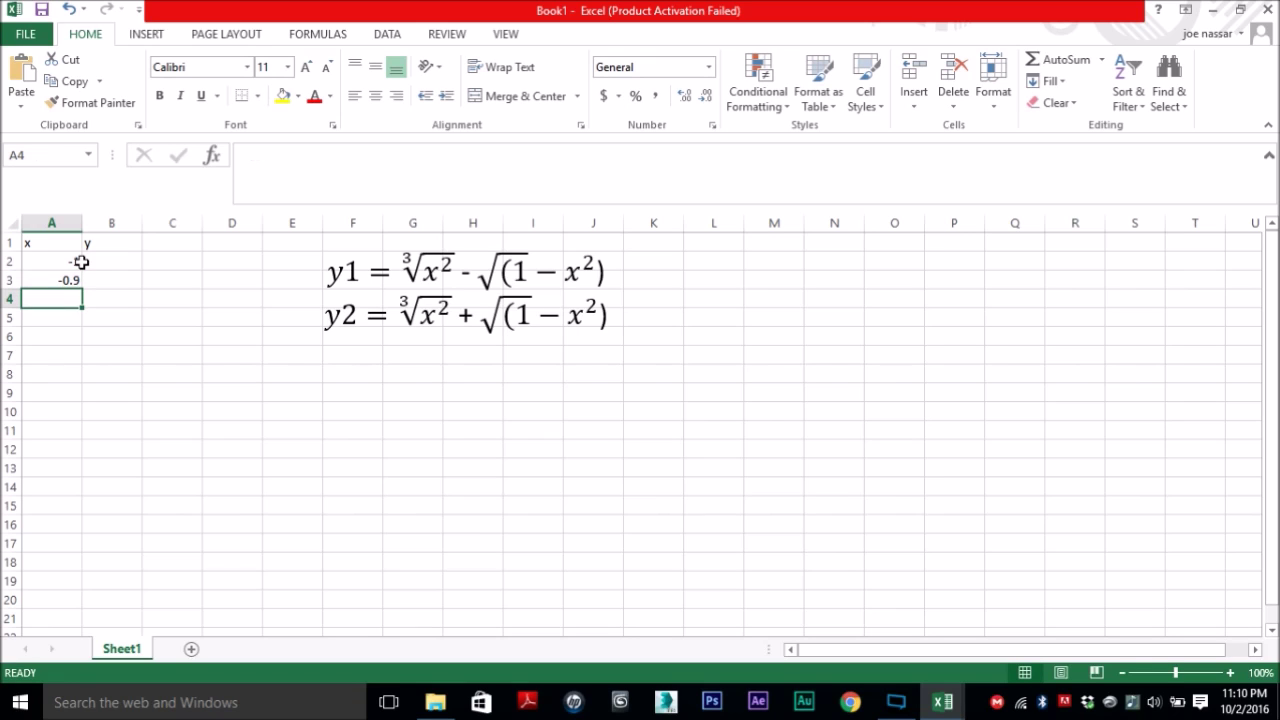
drag(60, 260, 69, 609)
click(100, 527)
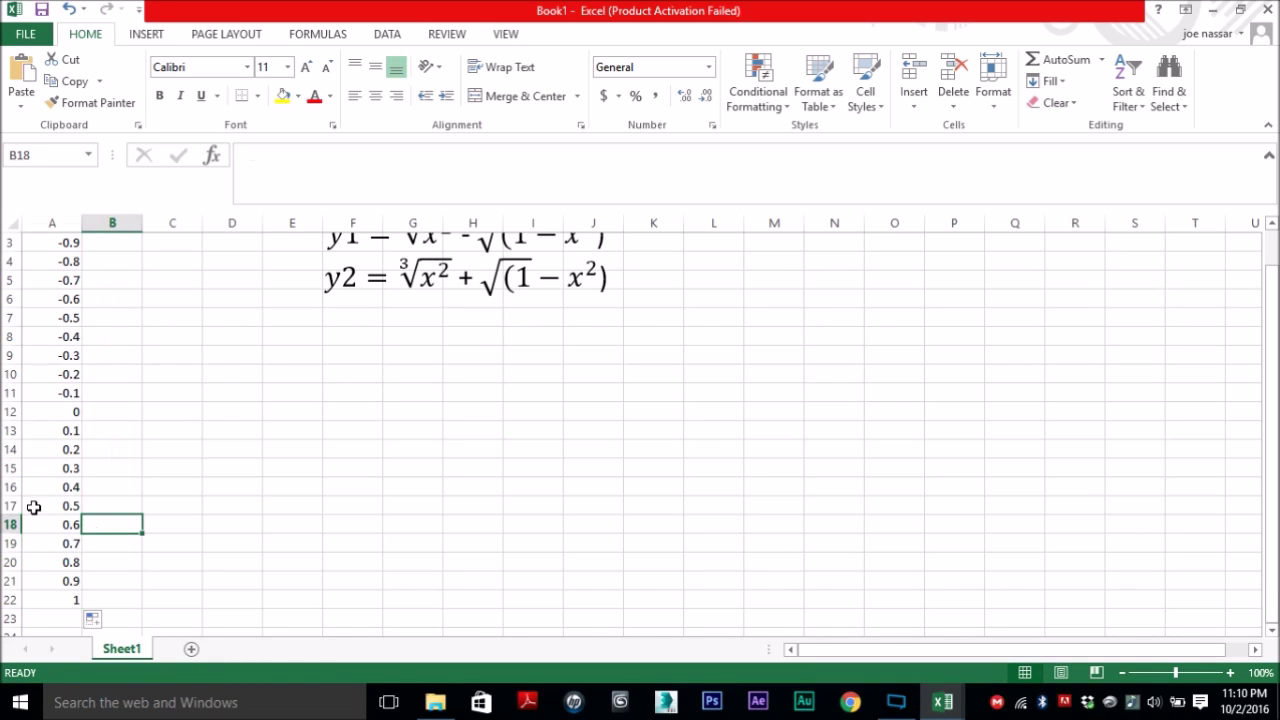
scroll(61, 464, up, 1)
click(111, 263)
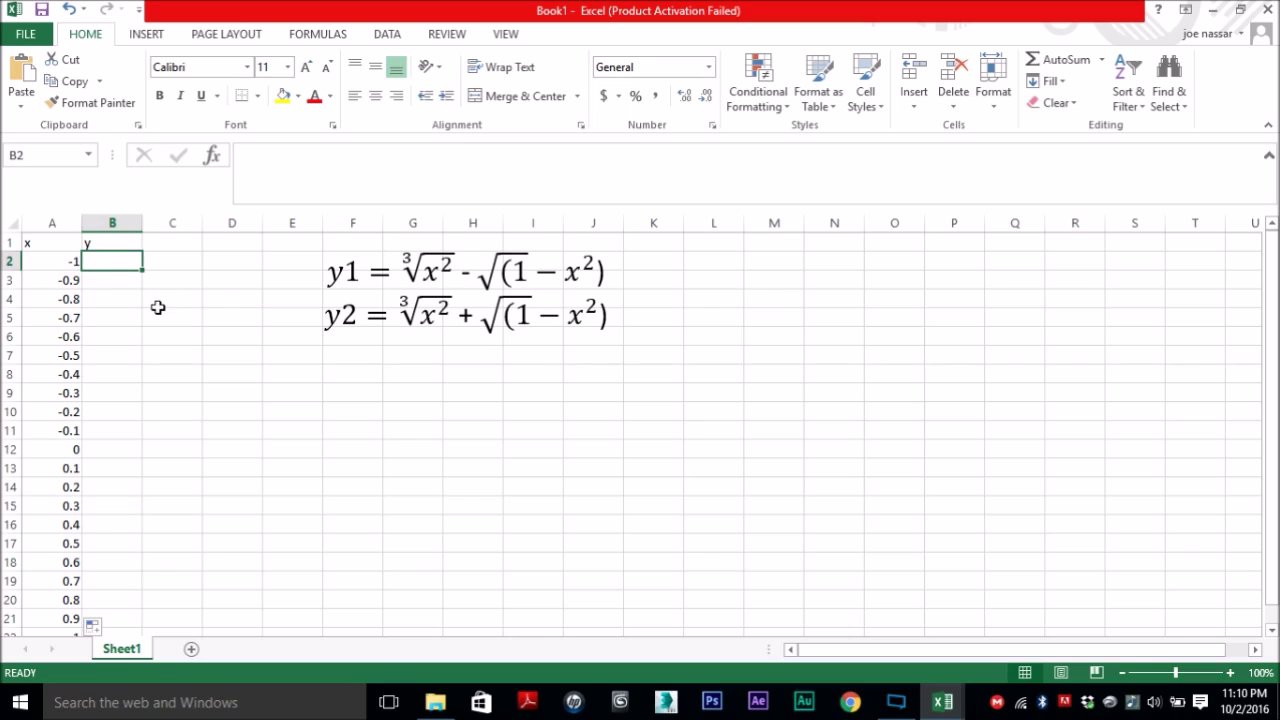
Enter =(A2^2)^(1/3)-SQRT(1-A2^2) in B2, giving 1 for x = -1
text(=)
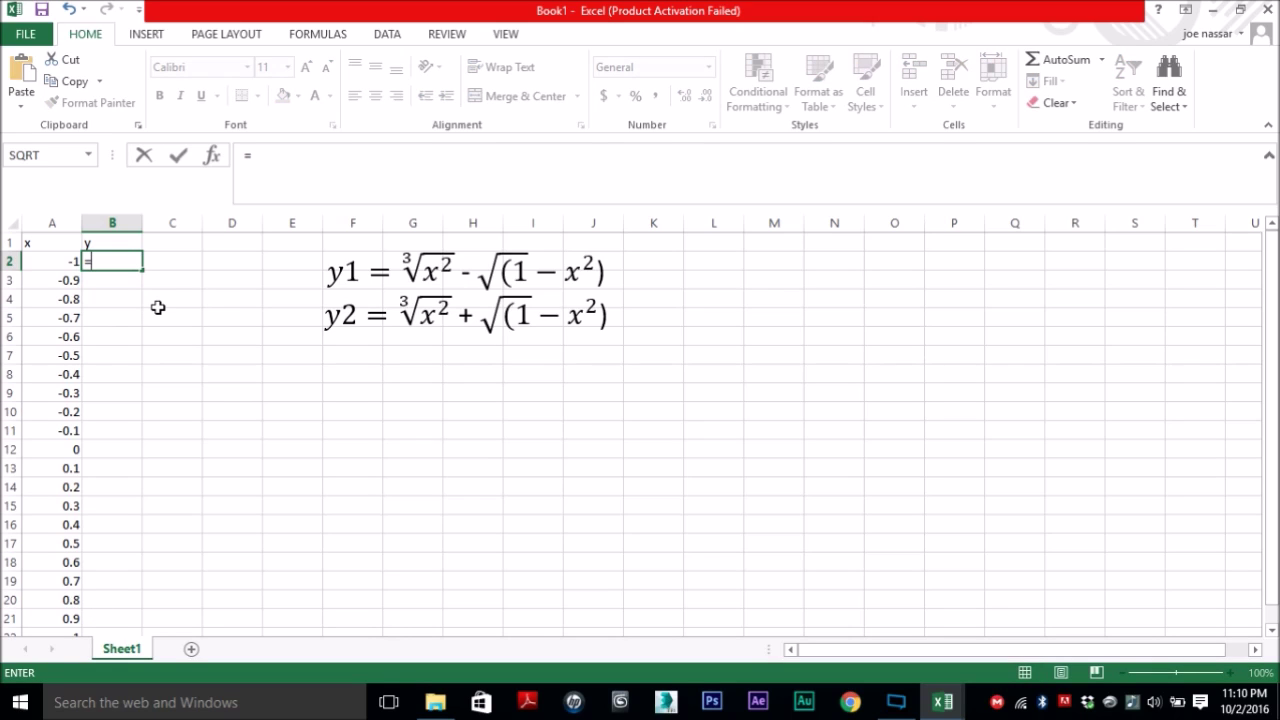
text(()
click(72, 263)
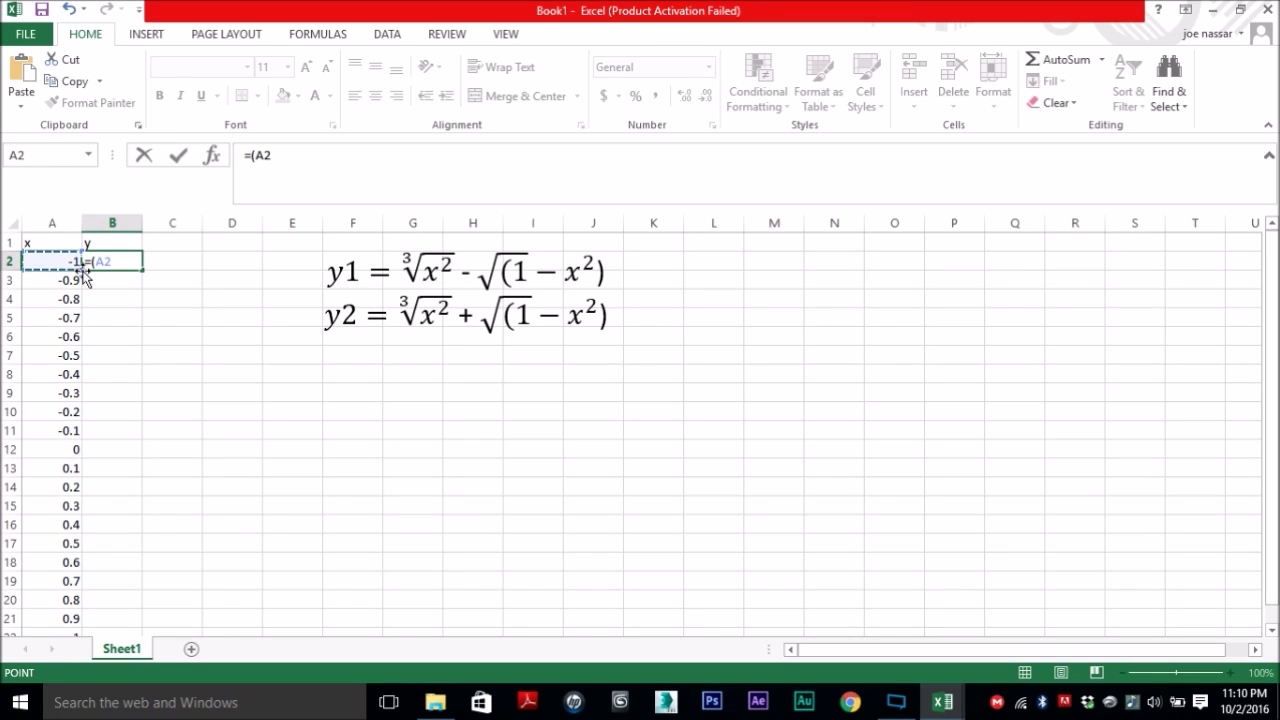
text(^2)^(1/3)-)
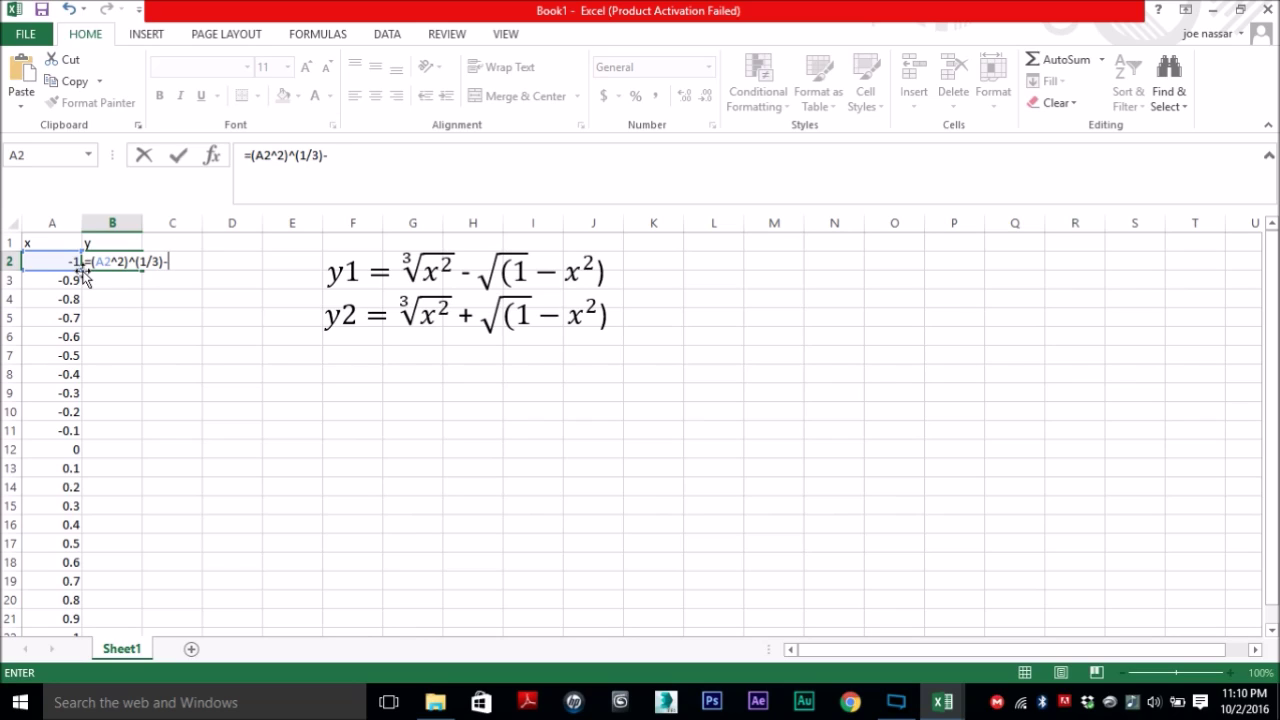
text(sq)
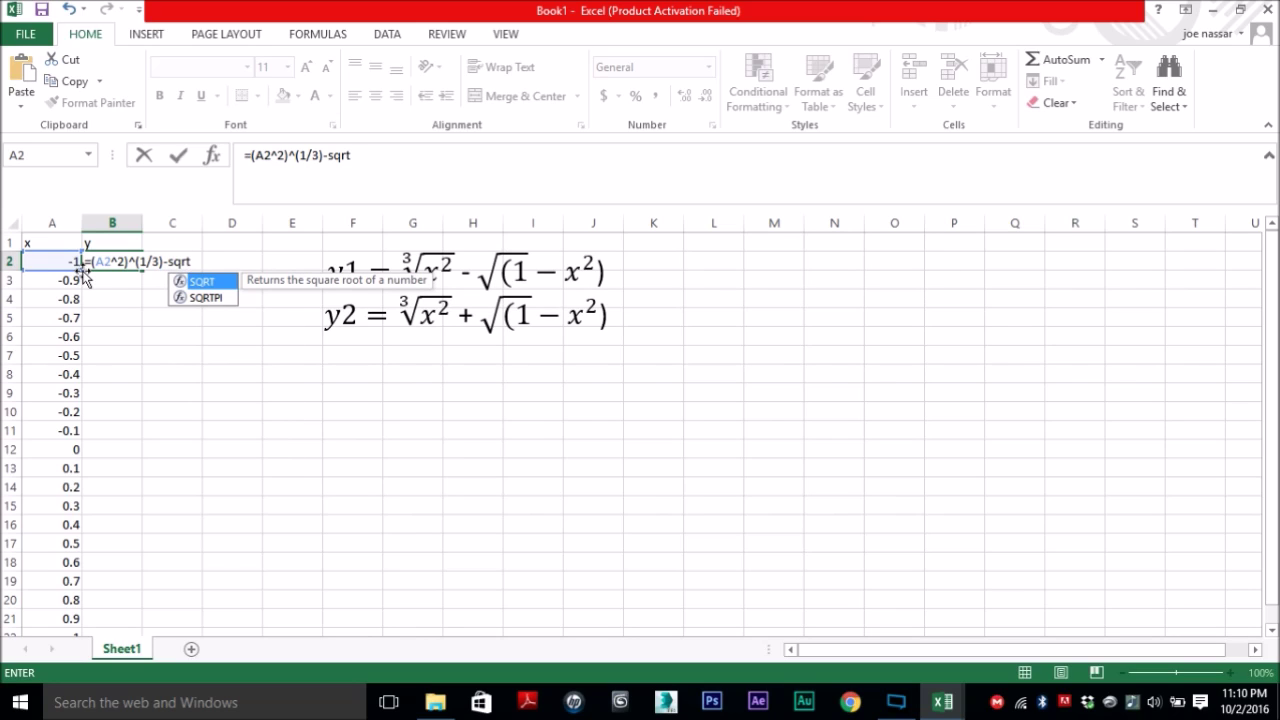
text(rt)
double_click(200, 281)
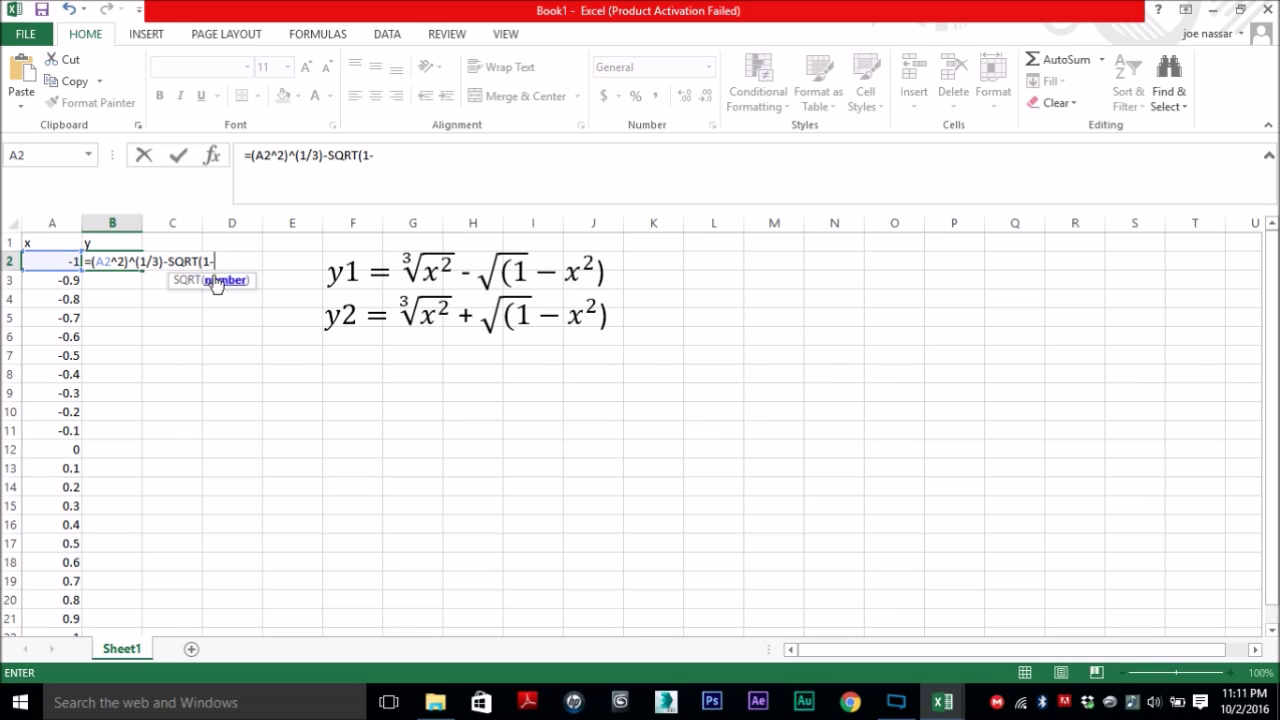
click(66, 262)
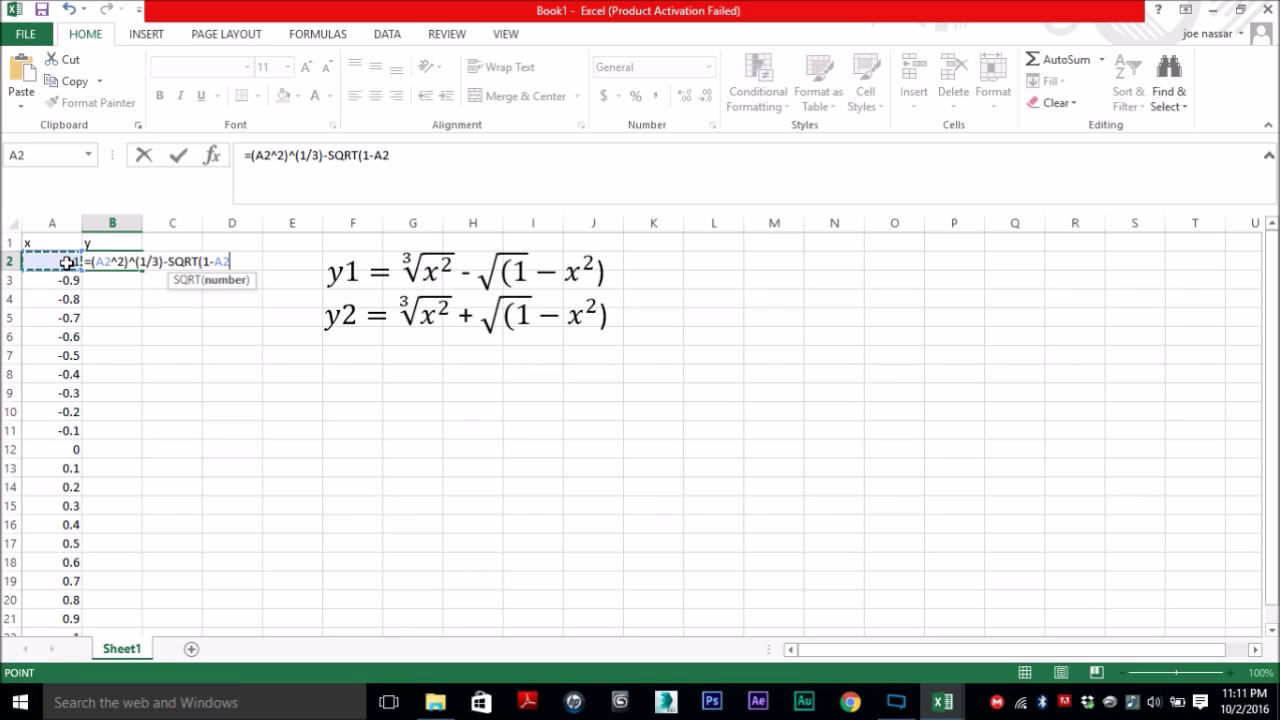
text(^2)
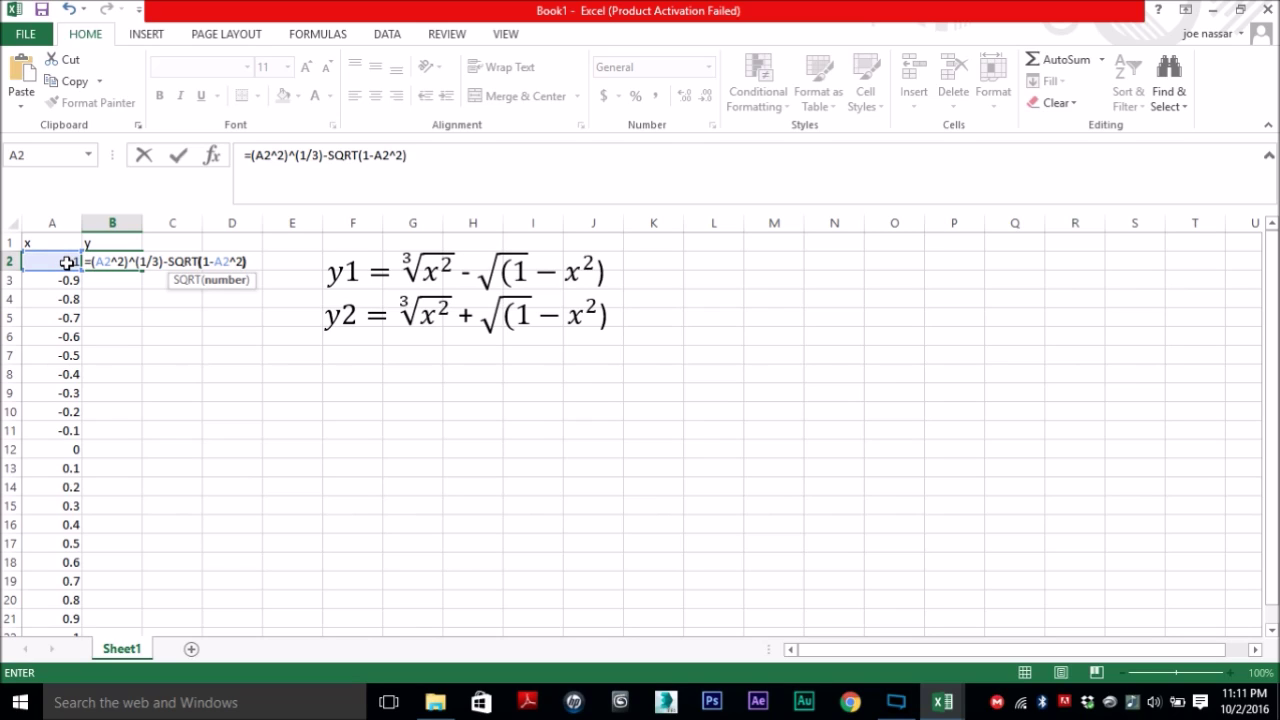
key(Return)
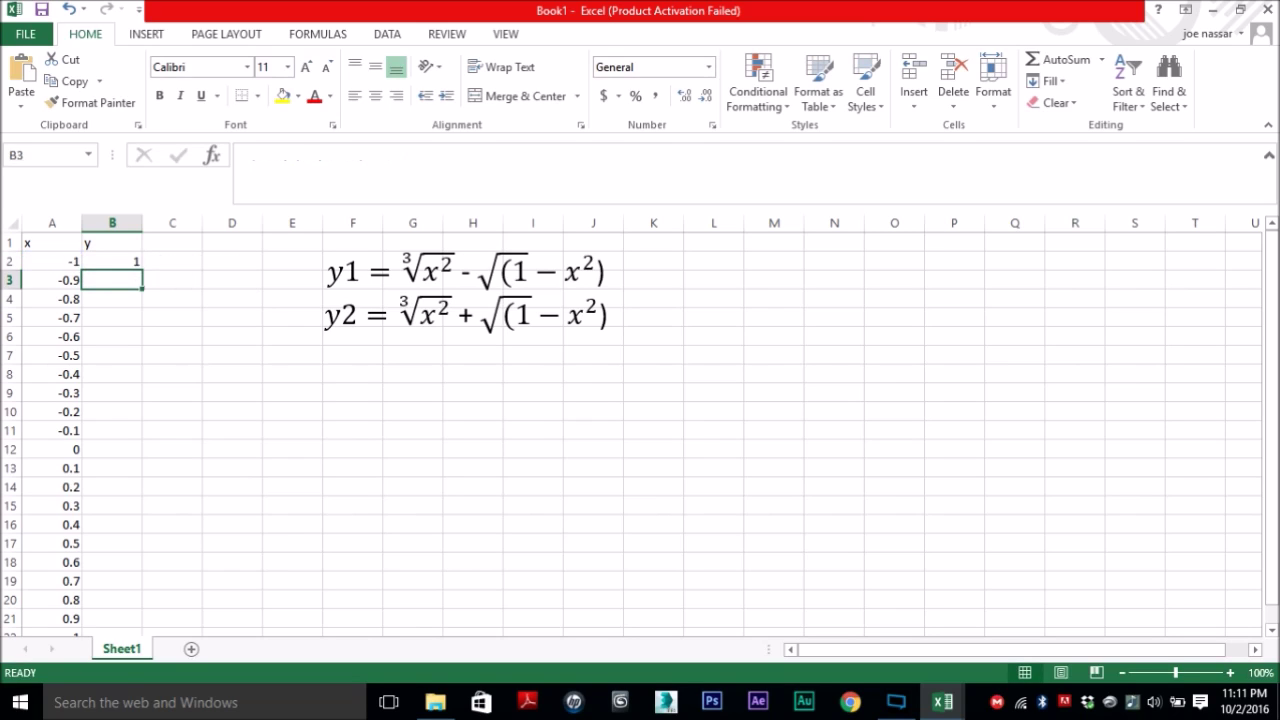
click(131, 262)
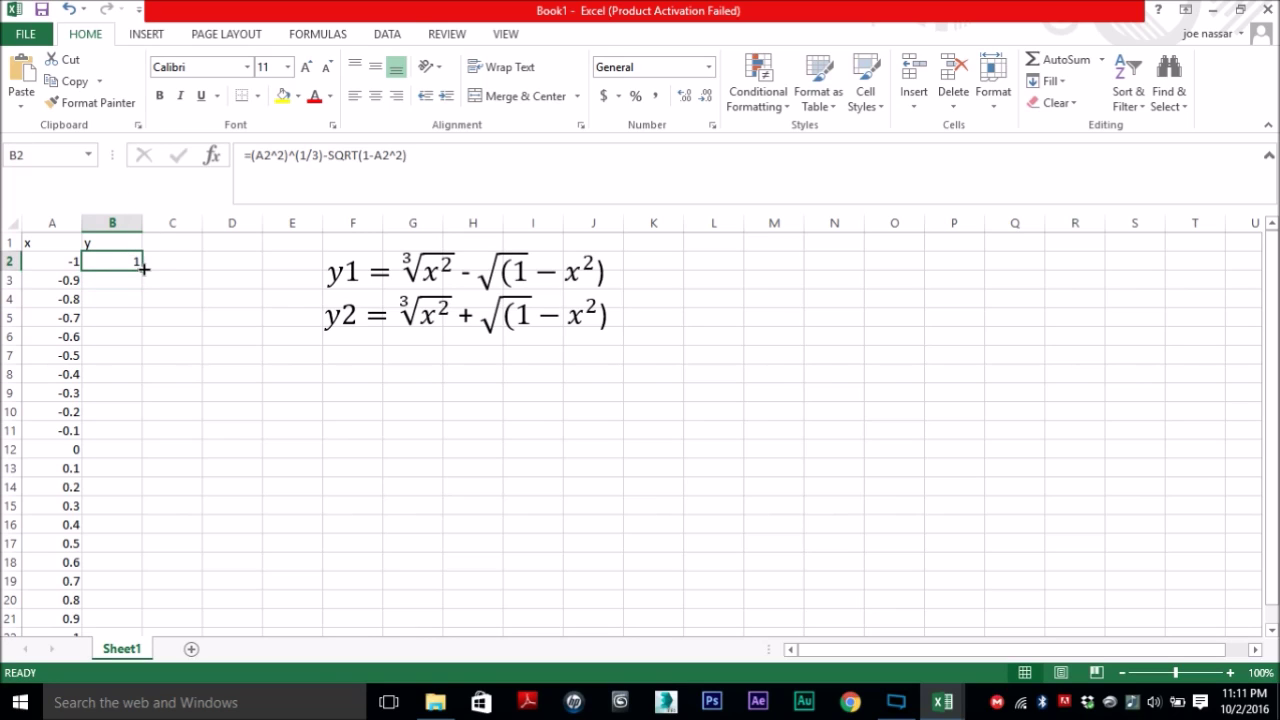
Fill the y formula down column B to row 22 and reselect B2's formula
drag(144, 268, 128, 600)
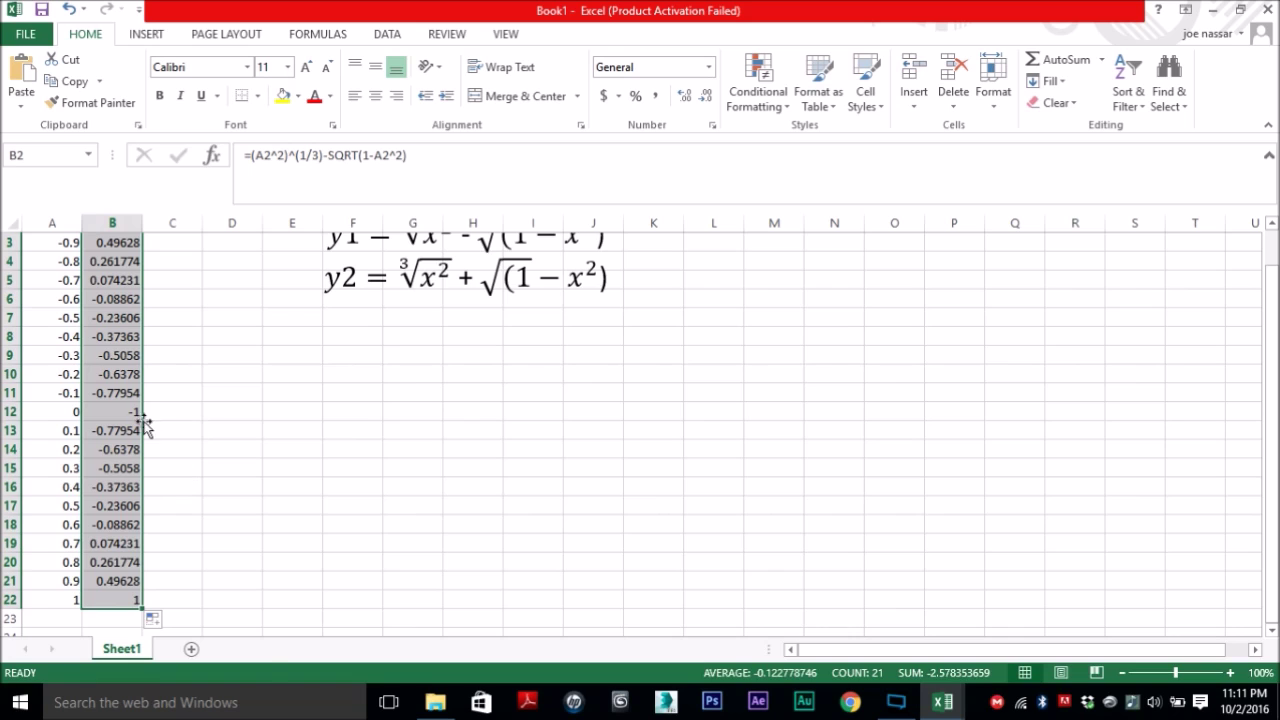
scroll(166, 322, up, 1)
click(126, 260)
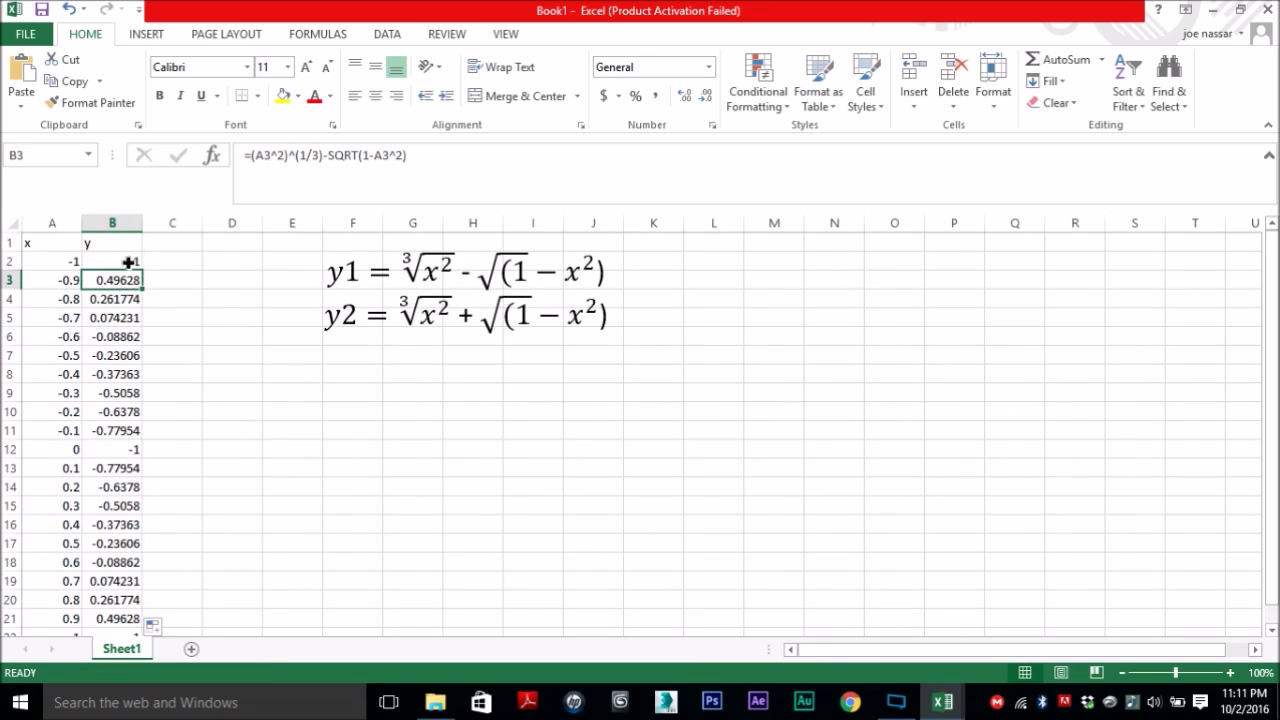
click(426, 168)
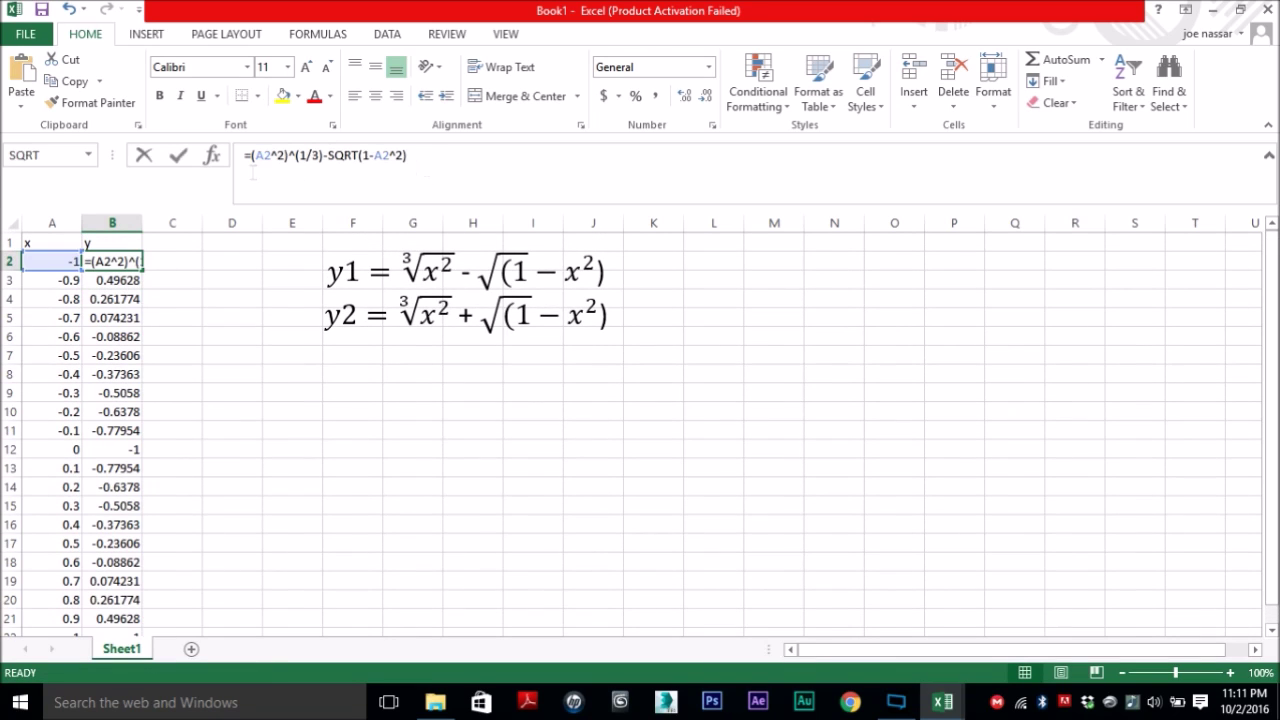
drag(426, 160, 243, 158)
key(ctrl+c)
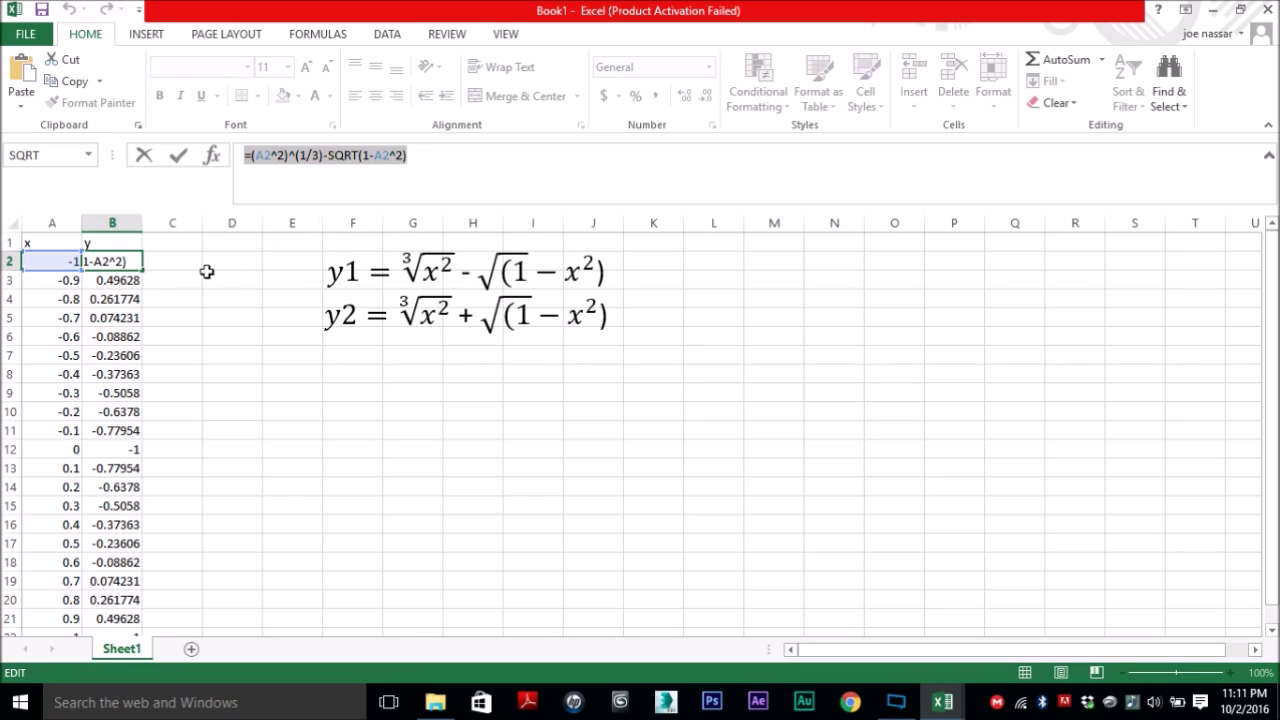
text(=)
click(171, 242)
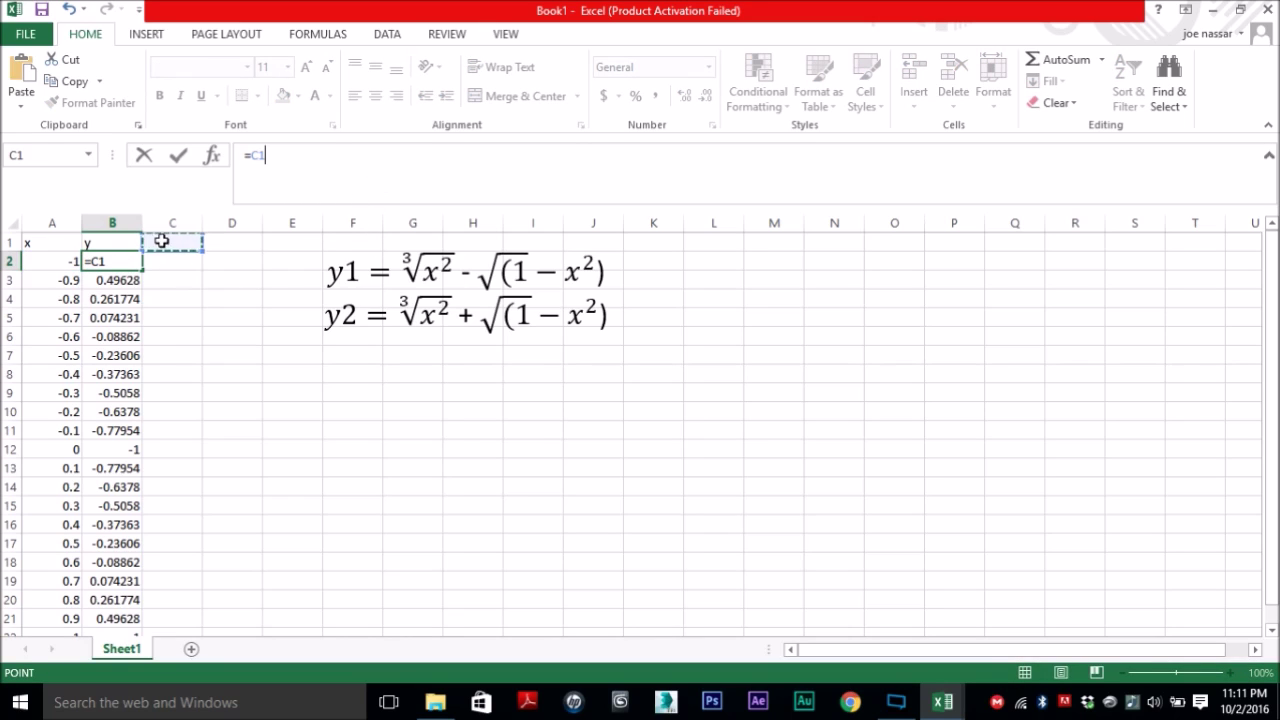
key(Escape)
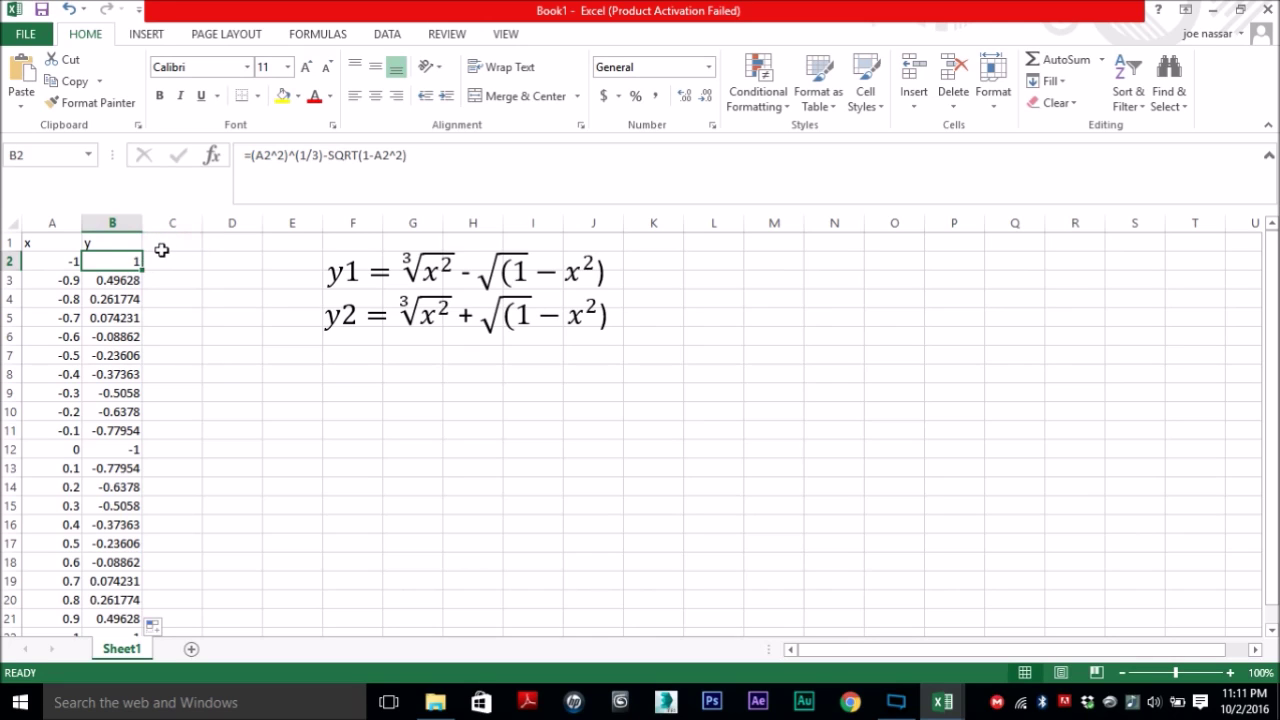
Head column C as y2 and rename the B1 header to y1
click(180, 242)
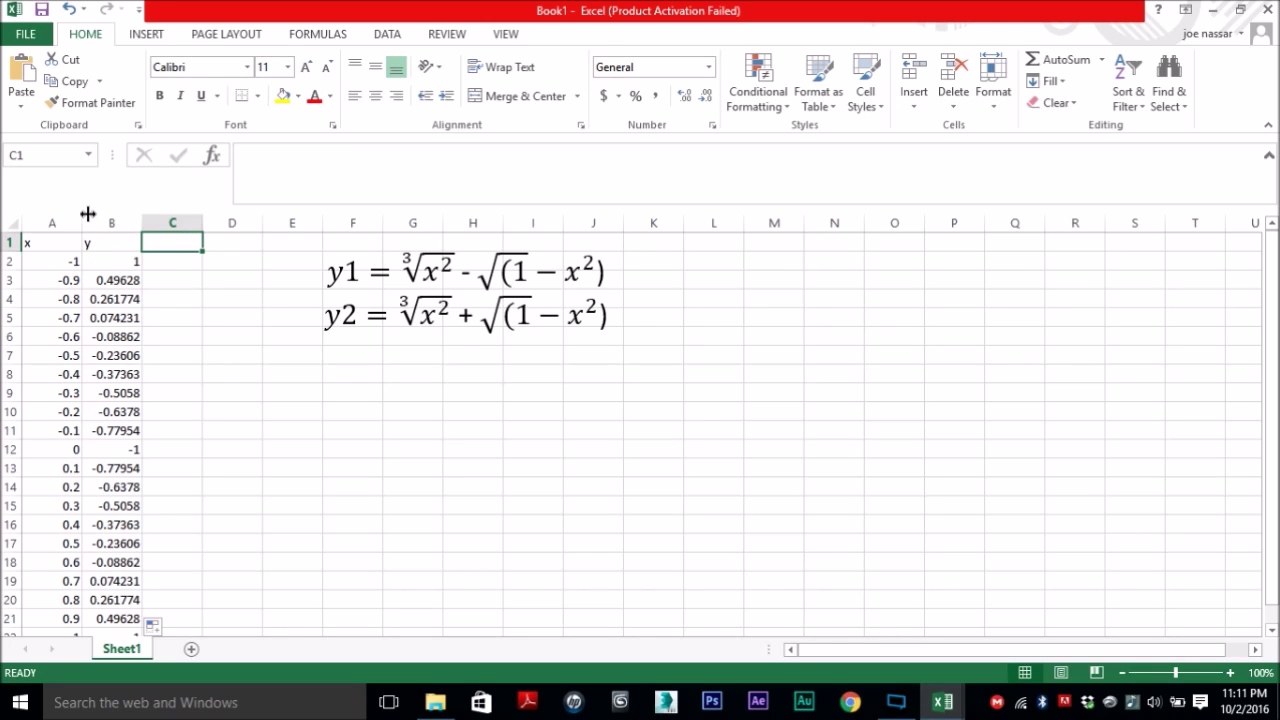
text(y2)
key(Return)
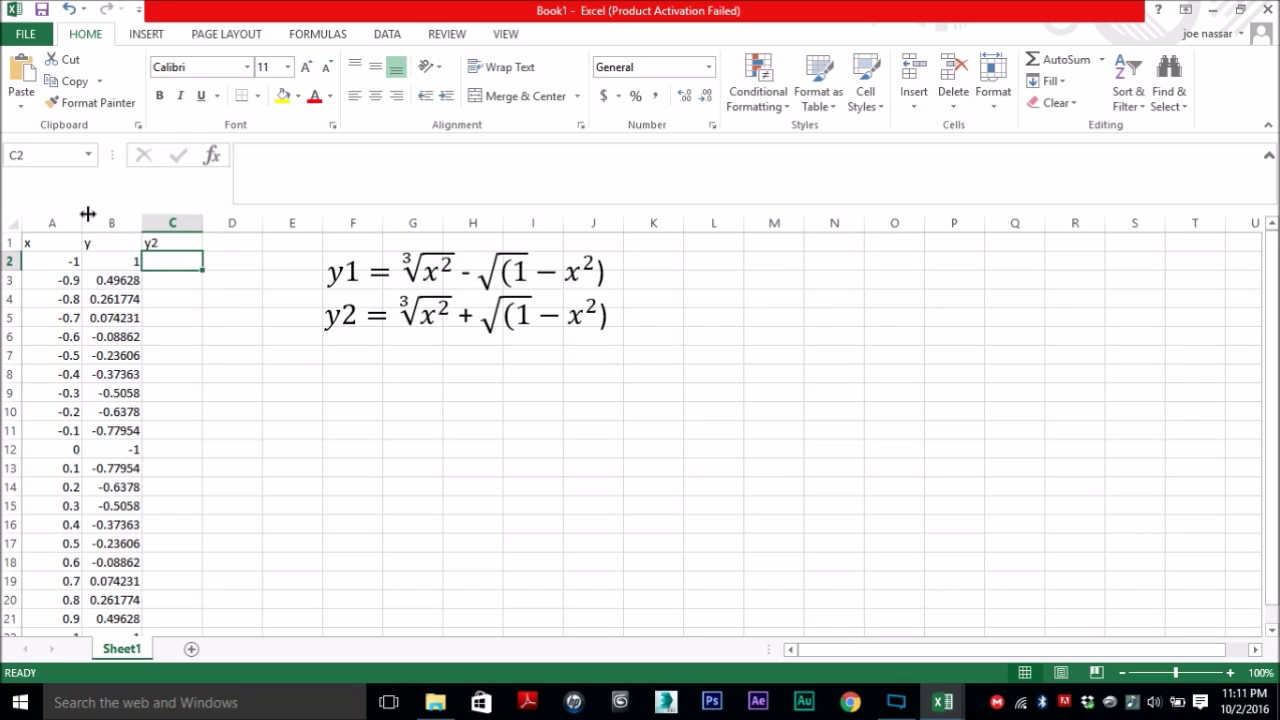
double_click(110, 243)
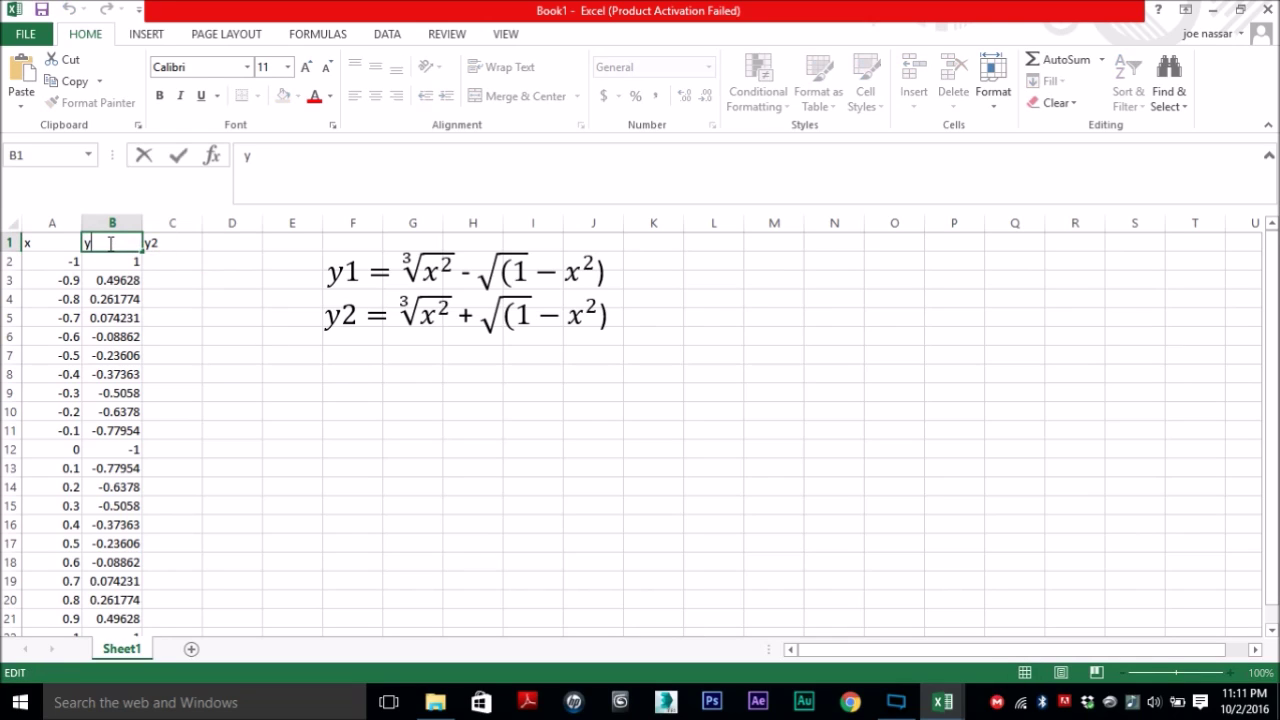
text(1)
key(Return)
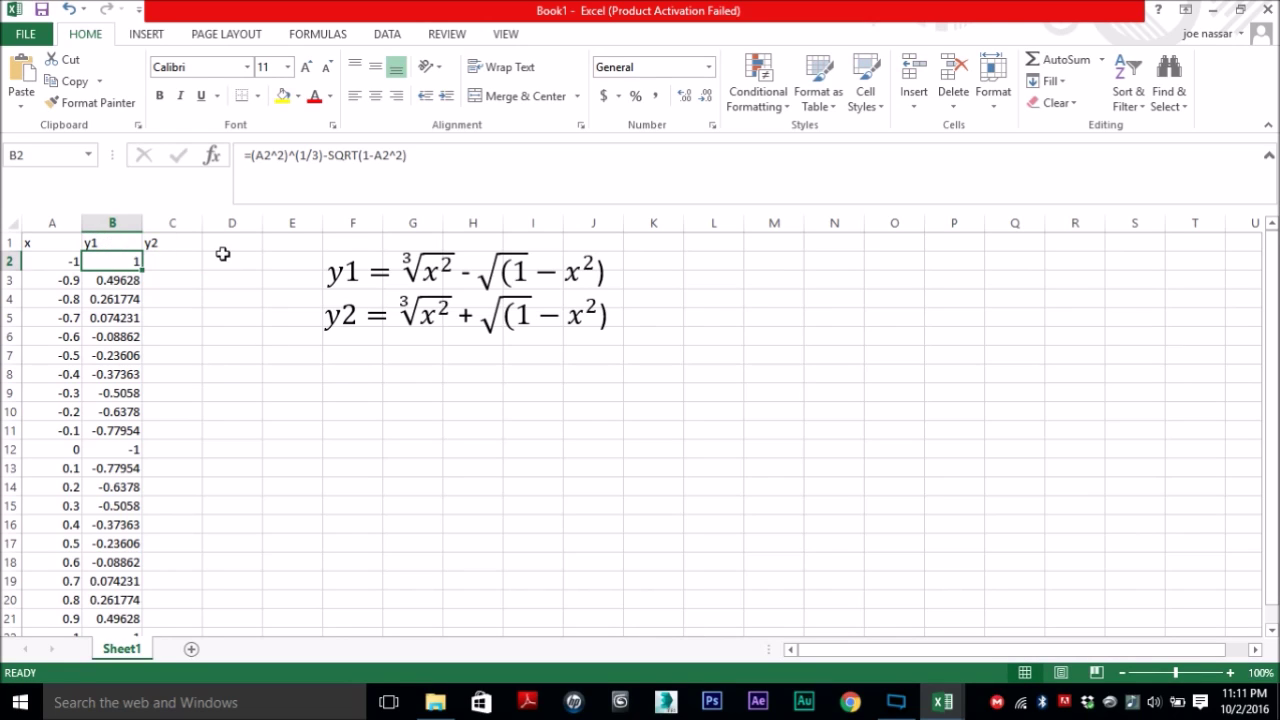
Paste the formula into C2 and change it to =(A2^2)^(1/3)+SQRT(1-A2^2)
click(171, 265)
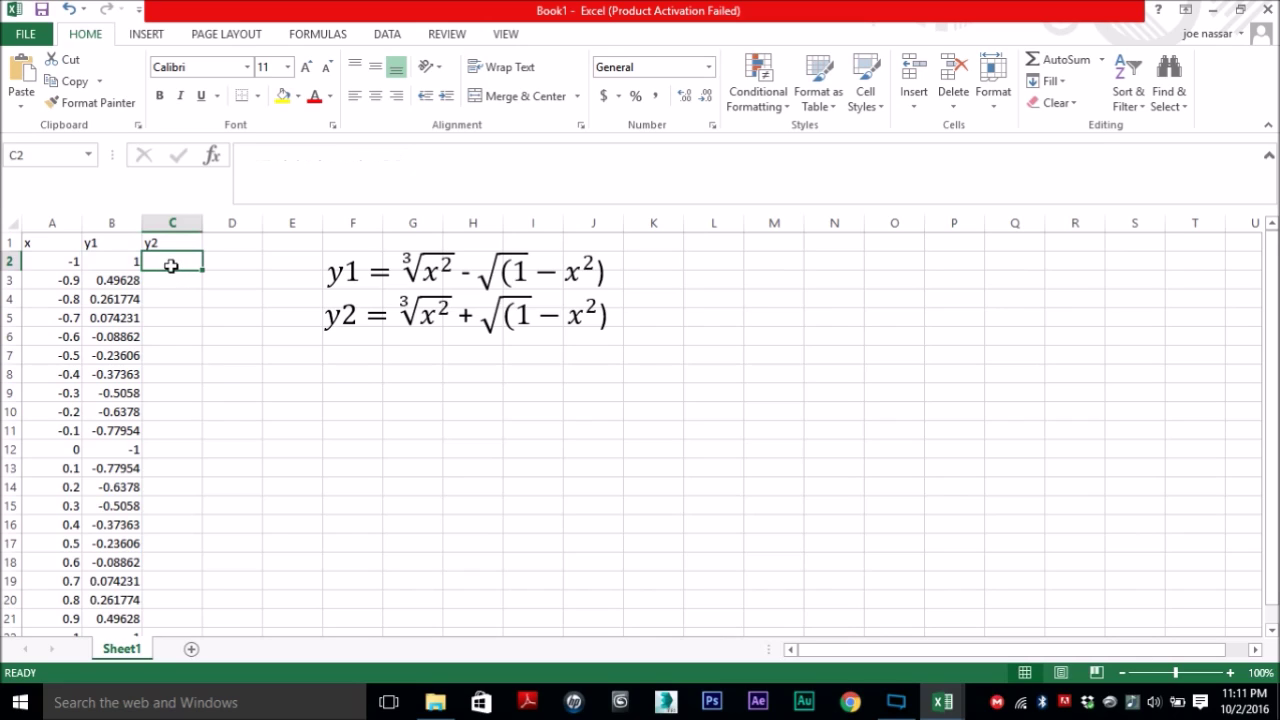
key(ctrl+v)
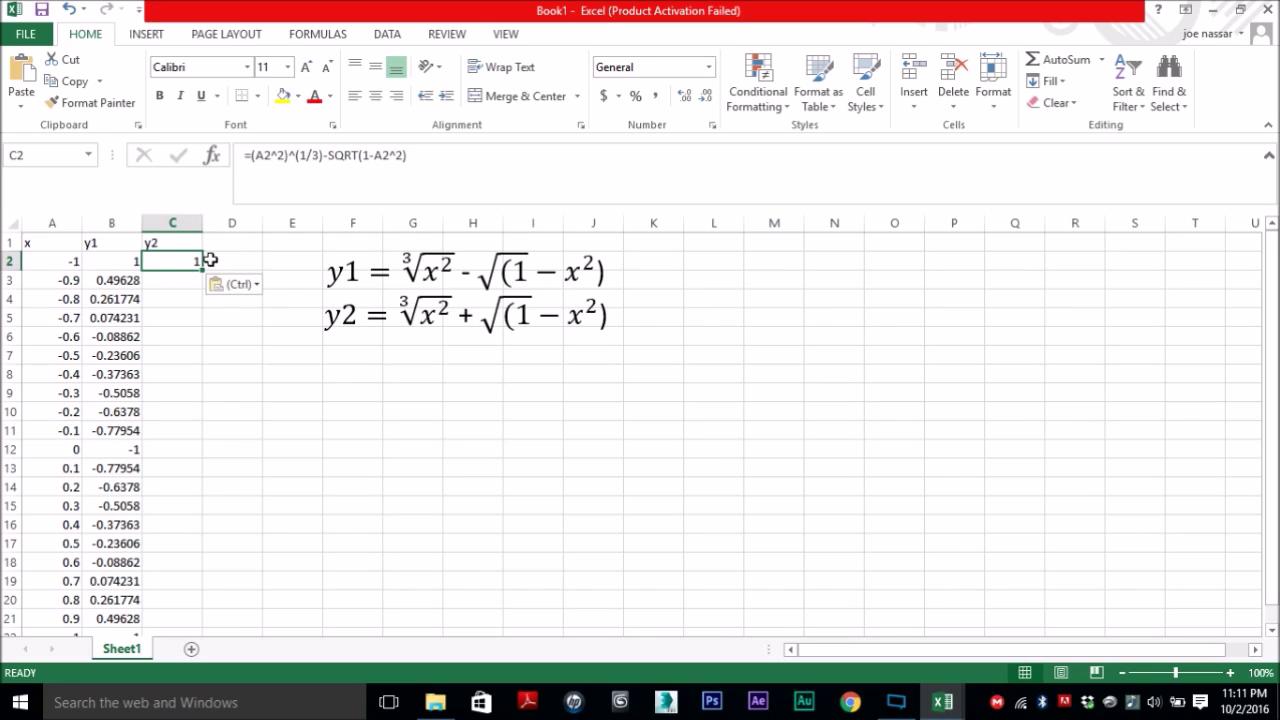
click(327, 156)
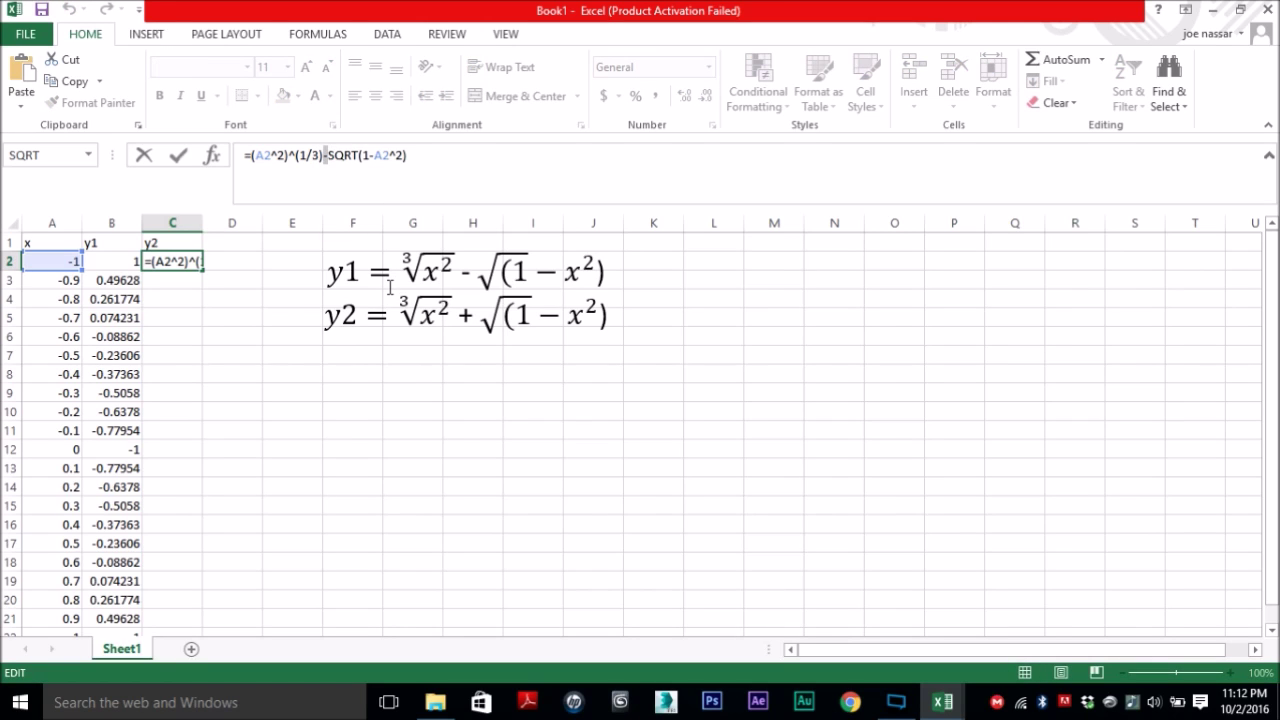
text(+)
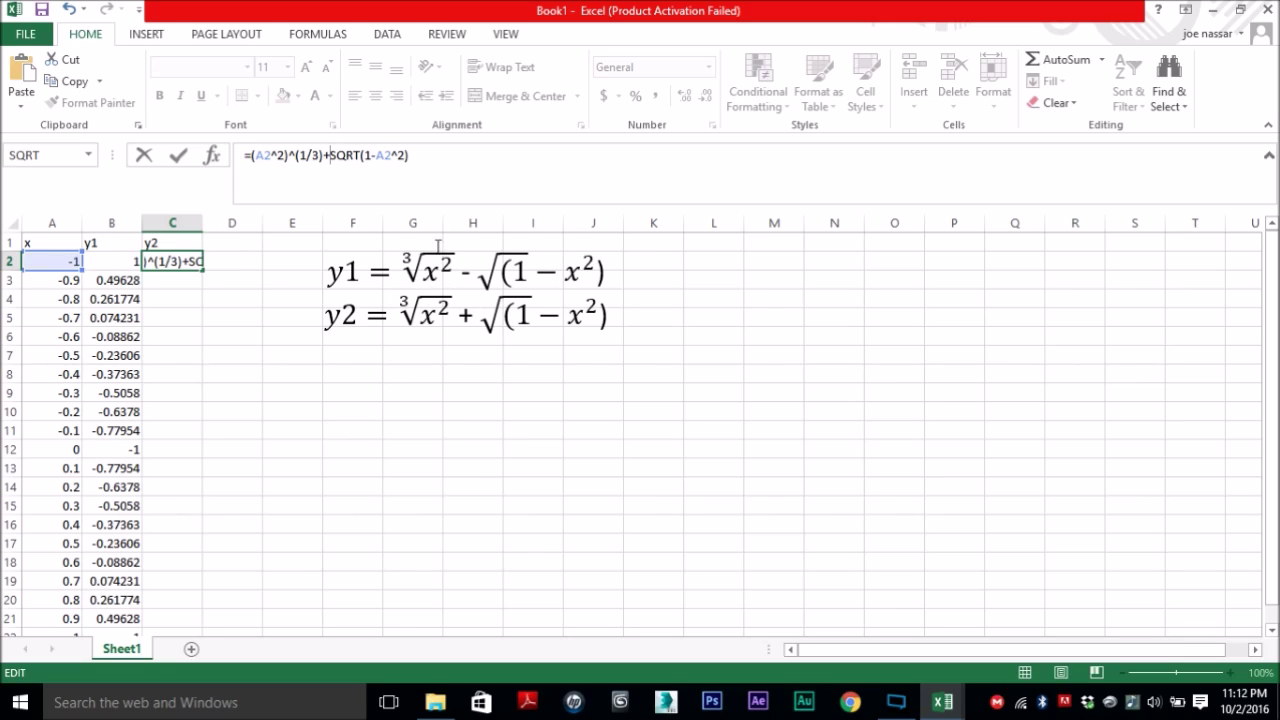
key(Return)
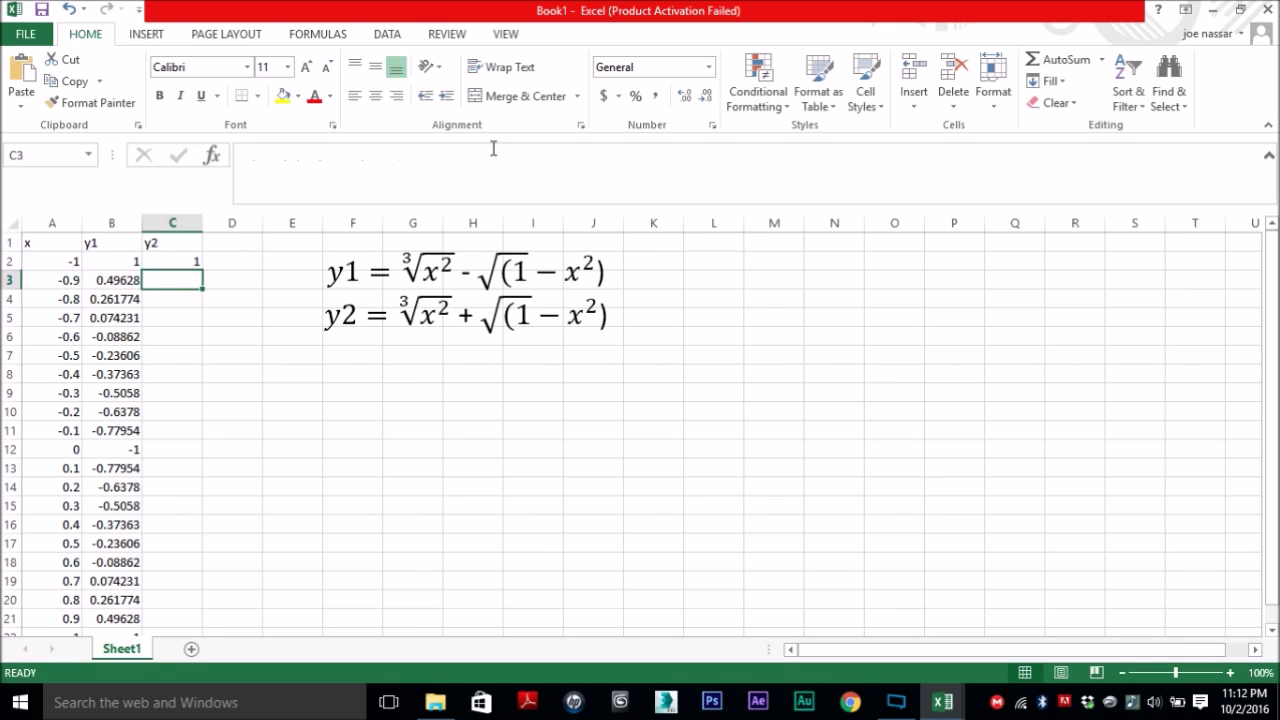
click(176, 259)
Fill the y2 formula down to C22 and select the x, y1 and y2 data
drag(201, 274, 174, 600)
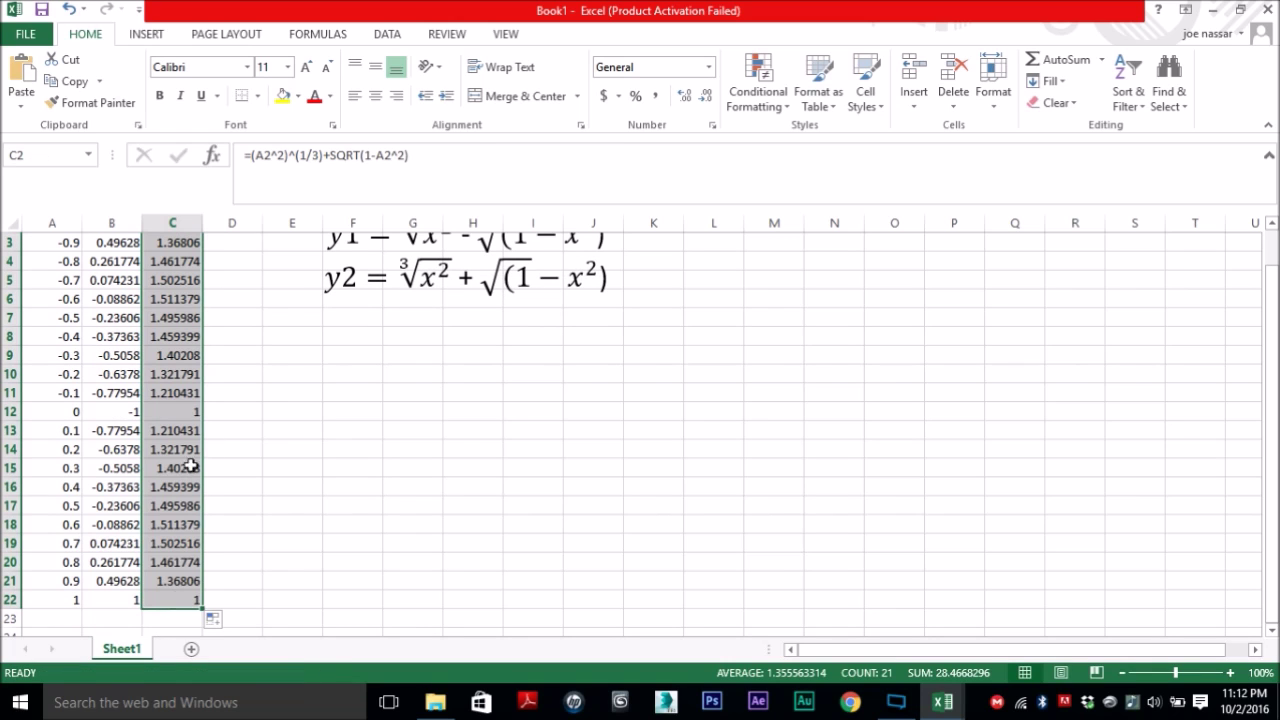
scroll(251, 403, up, 1)
click(251, 403)
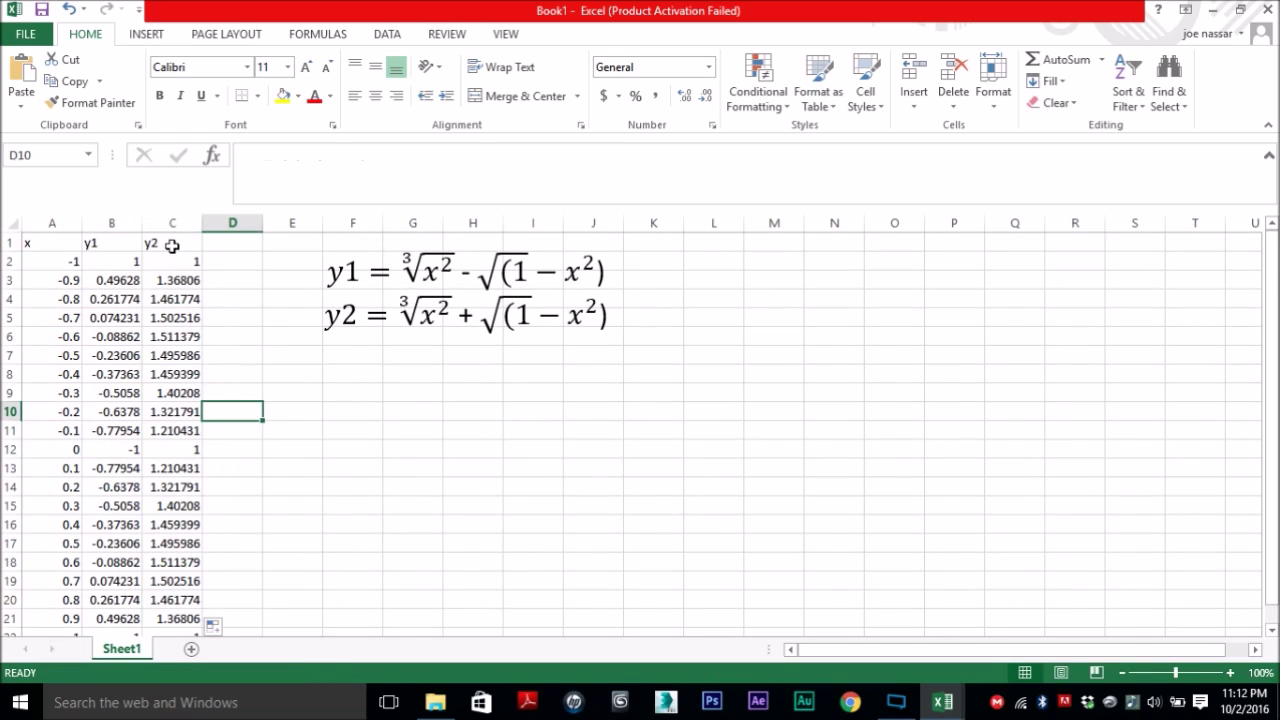
drag(172, 244, 83, 600)
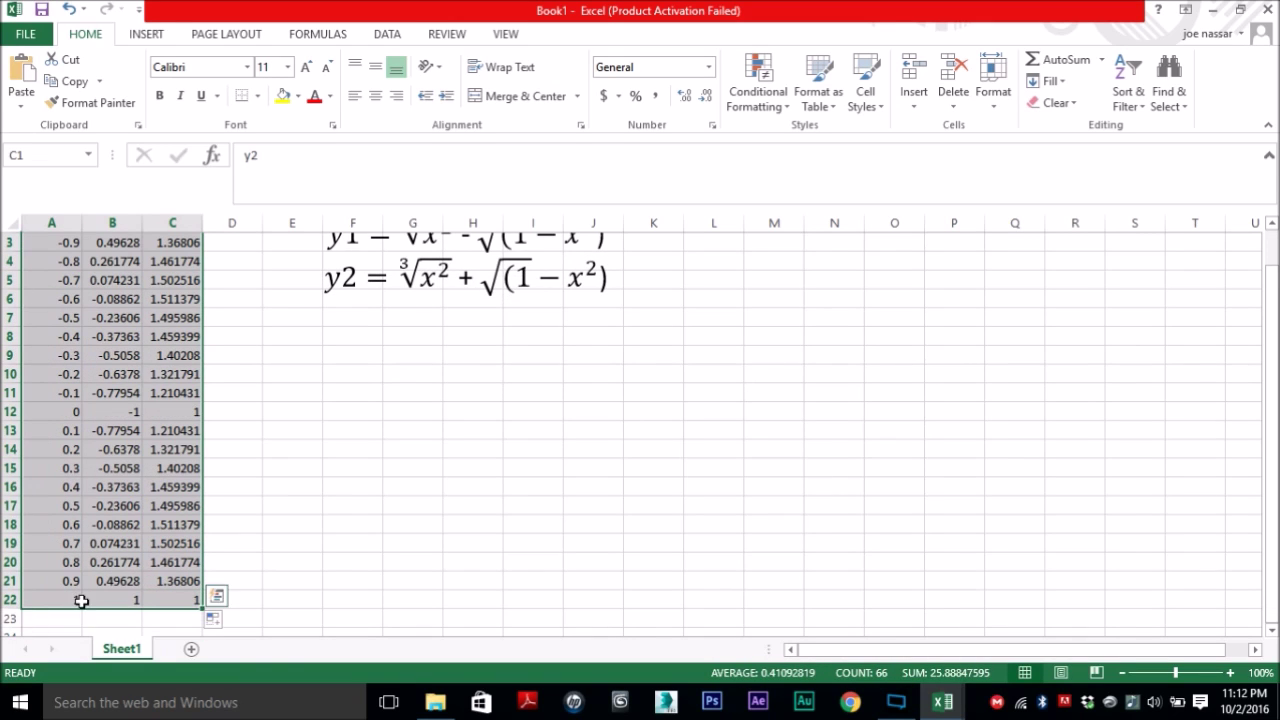
click(148, 36)
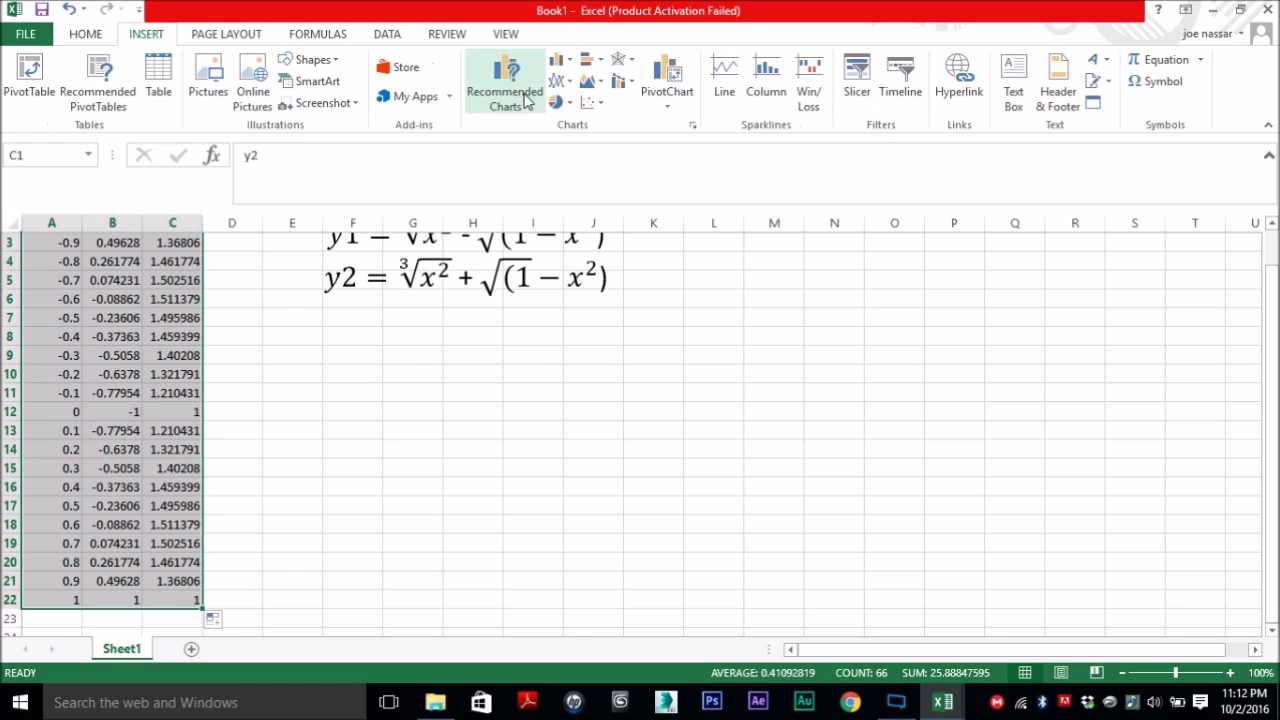
Insert a Scatter with Smooth Lines and Markers chart plotting the heart curves
click(594, 103)
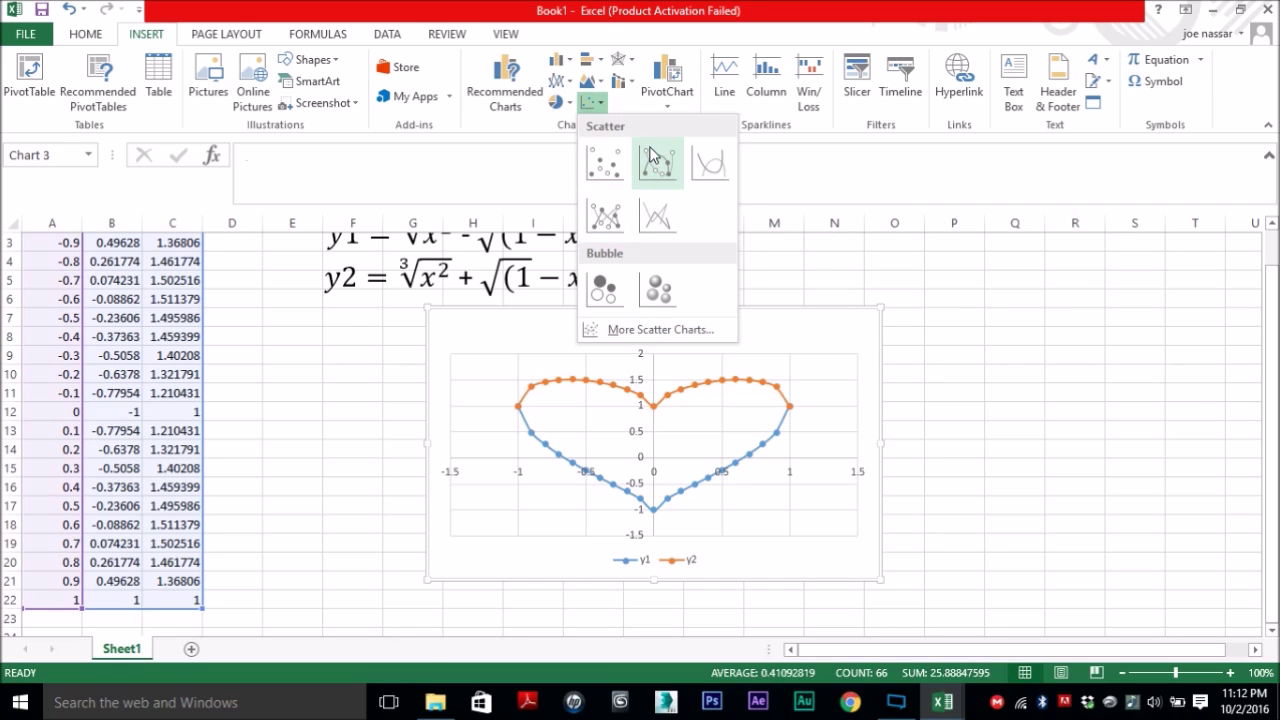
click(656, 157)
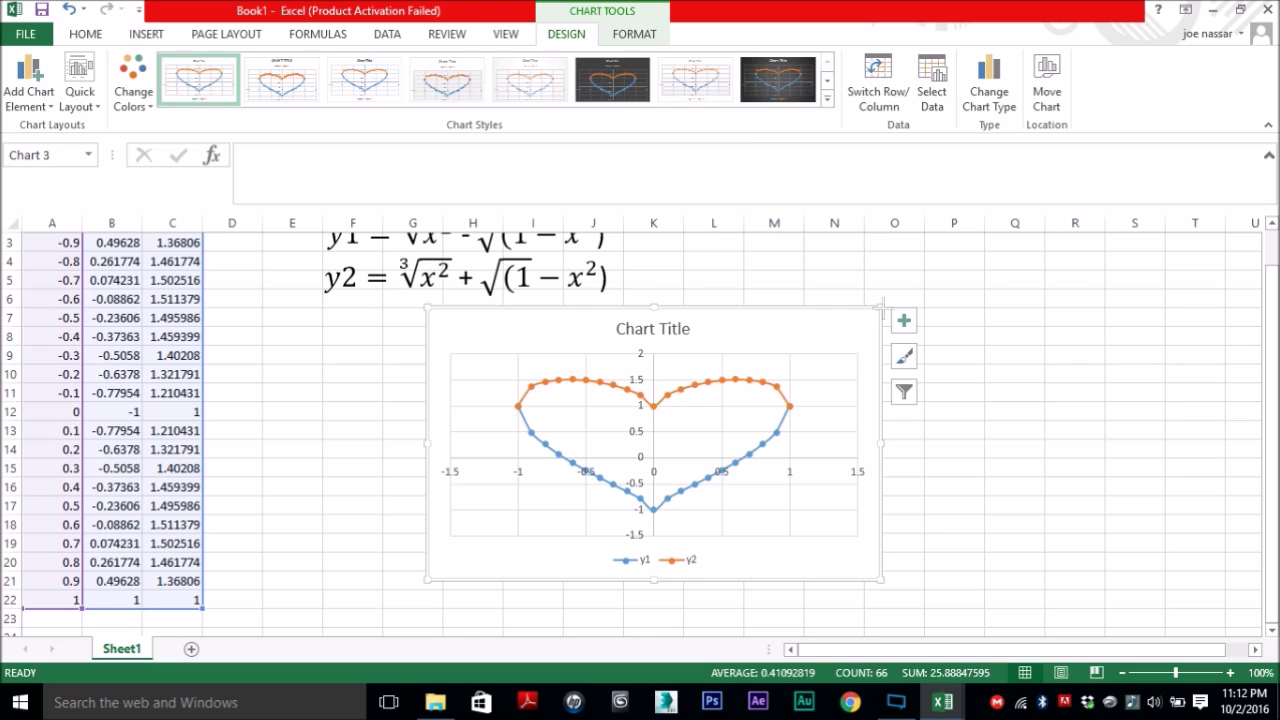
drag(880, 308, 852, 323)
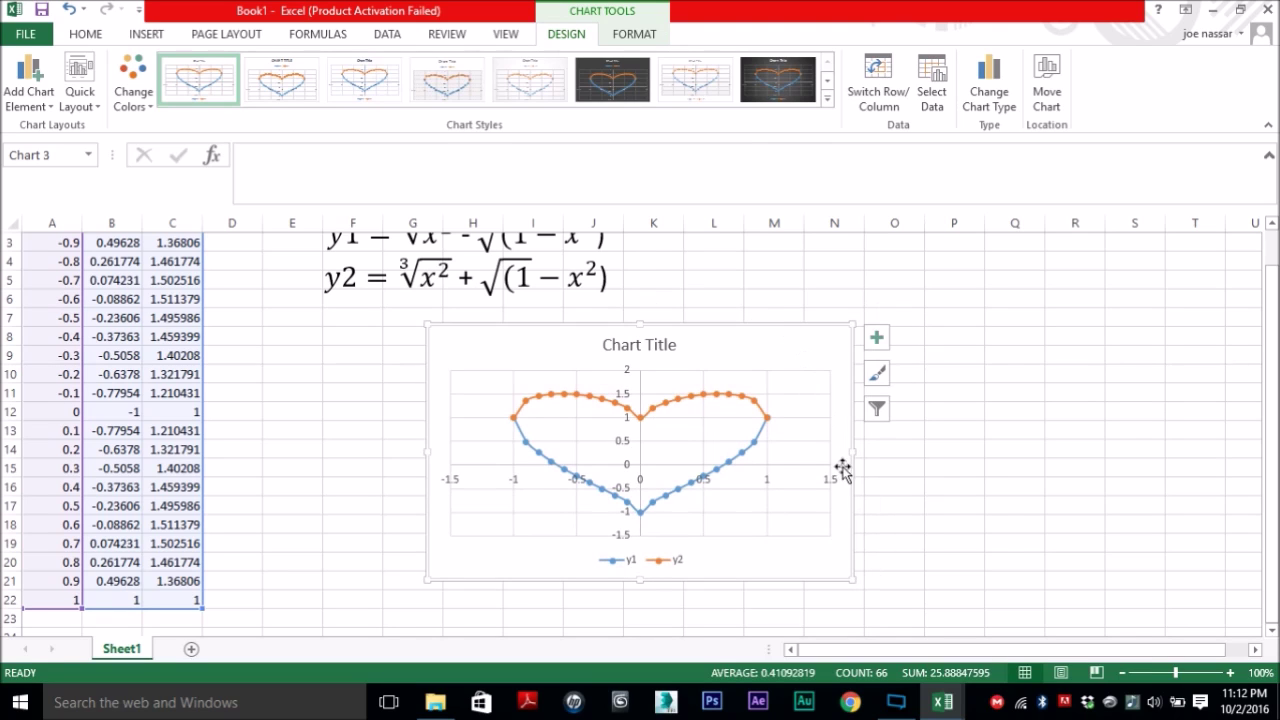
Drag the resized chart left so it sits under the equations
drag(848, 460, 710, 472)
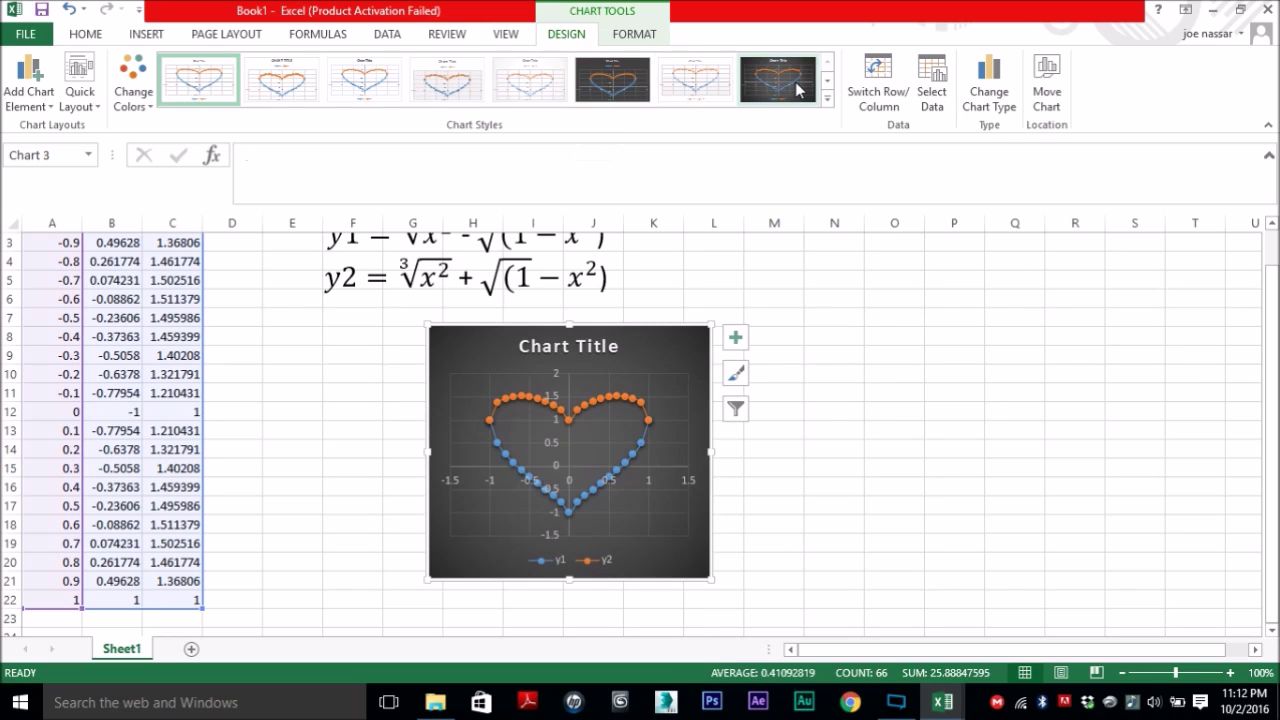
Apply the dark glowing chart style and delete the y1/y2 legend
click(628, 70)
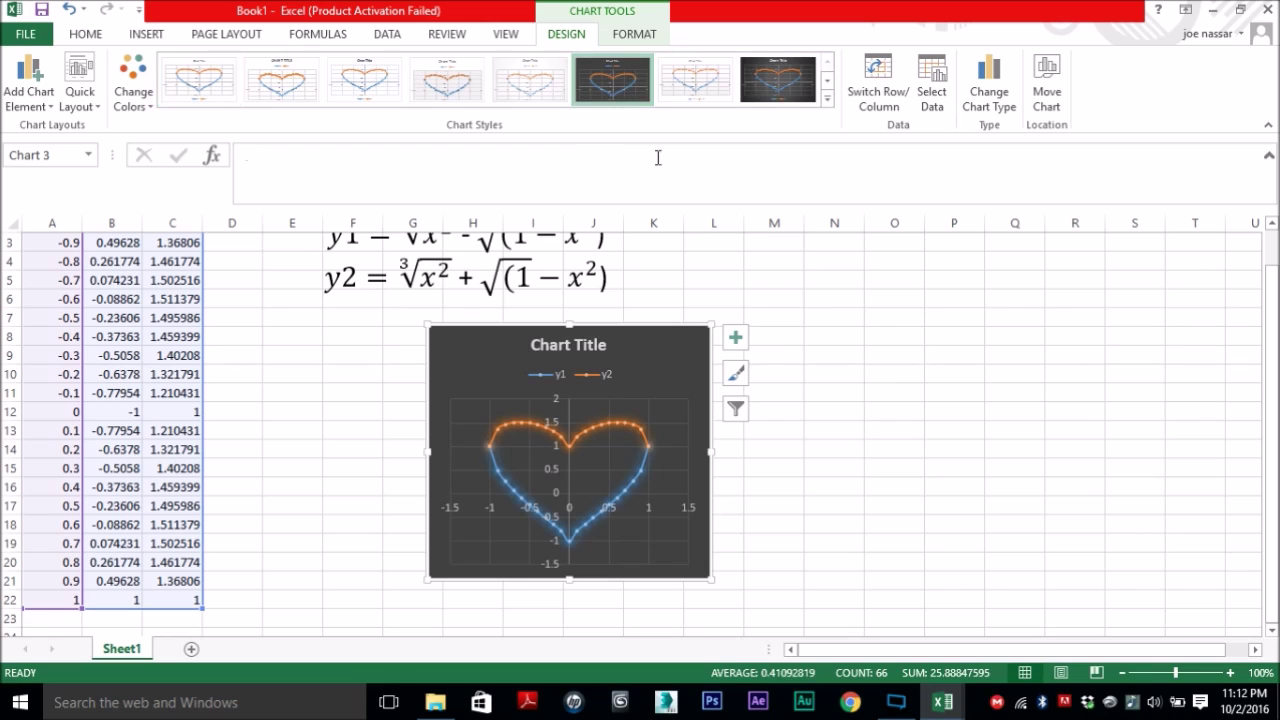
click(594, 372)
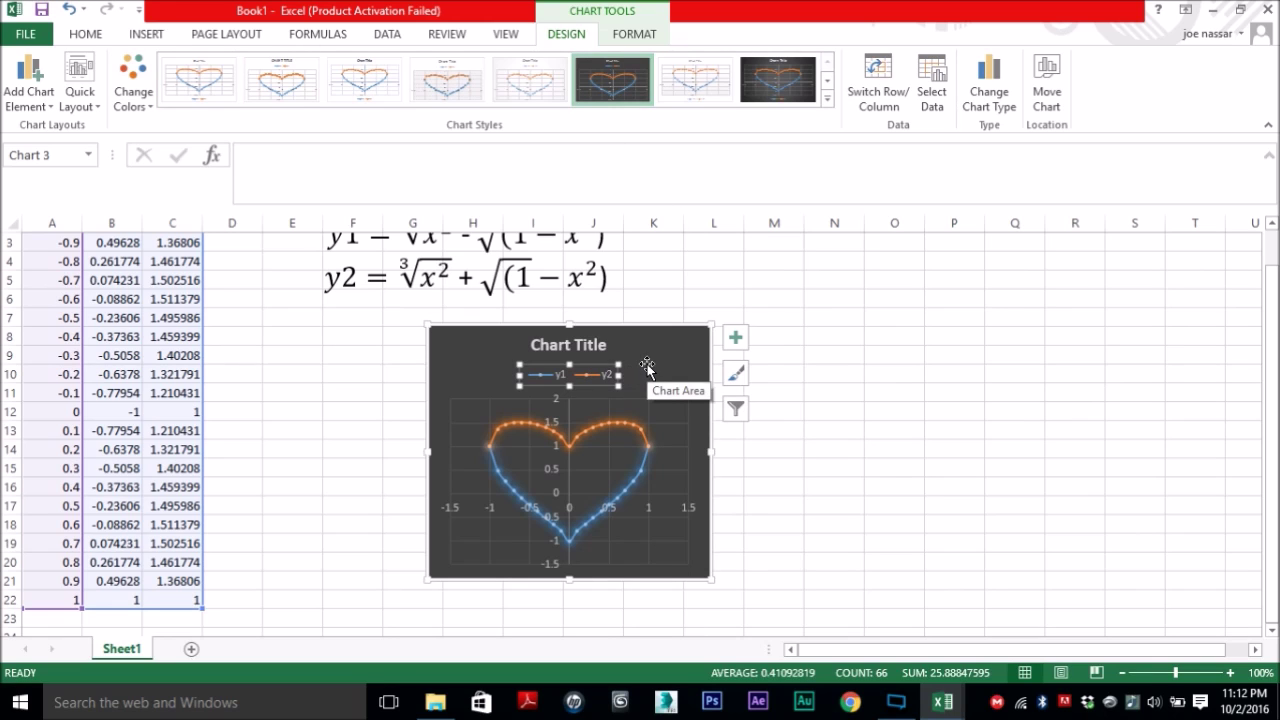
key(Delete)
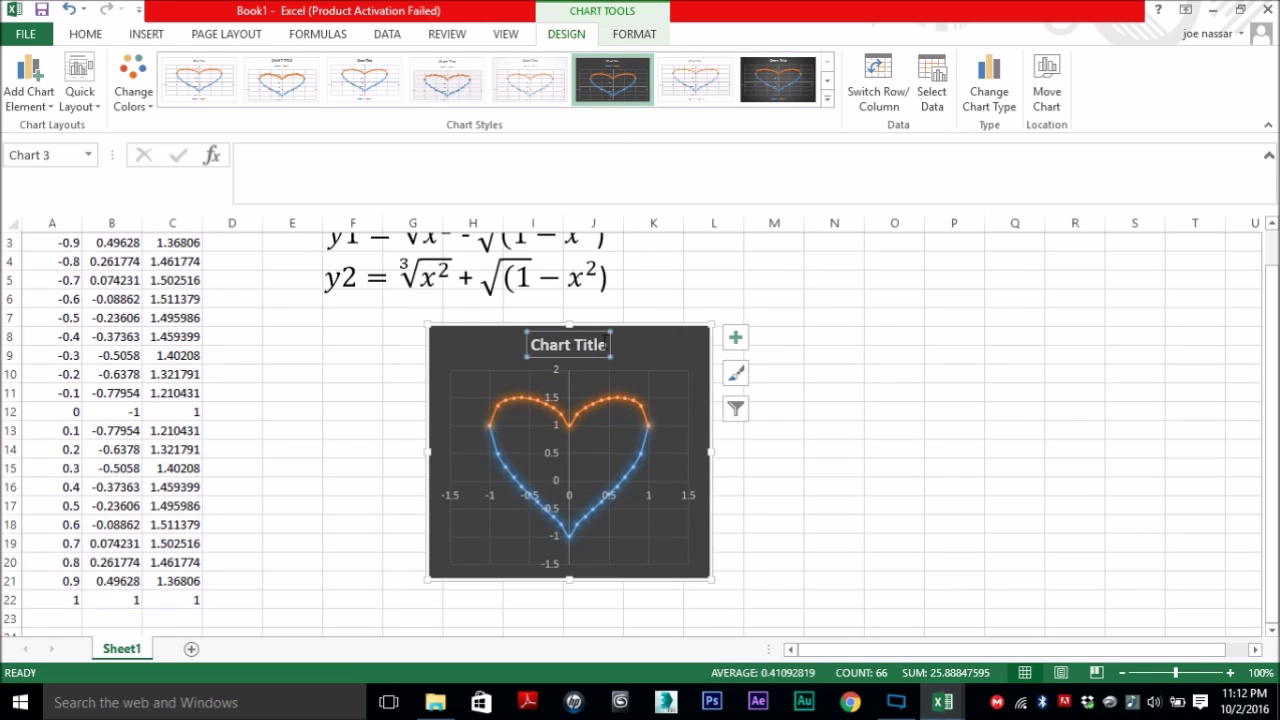
Retitle the chart HEART and move it closer to the data columns
click(598, 345)
drag(533, 344, 607, 344)
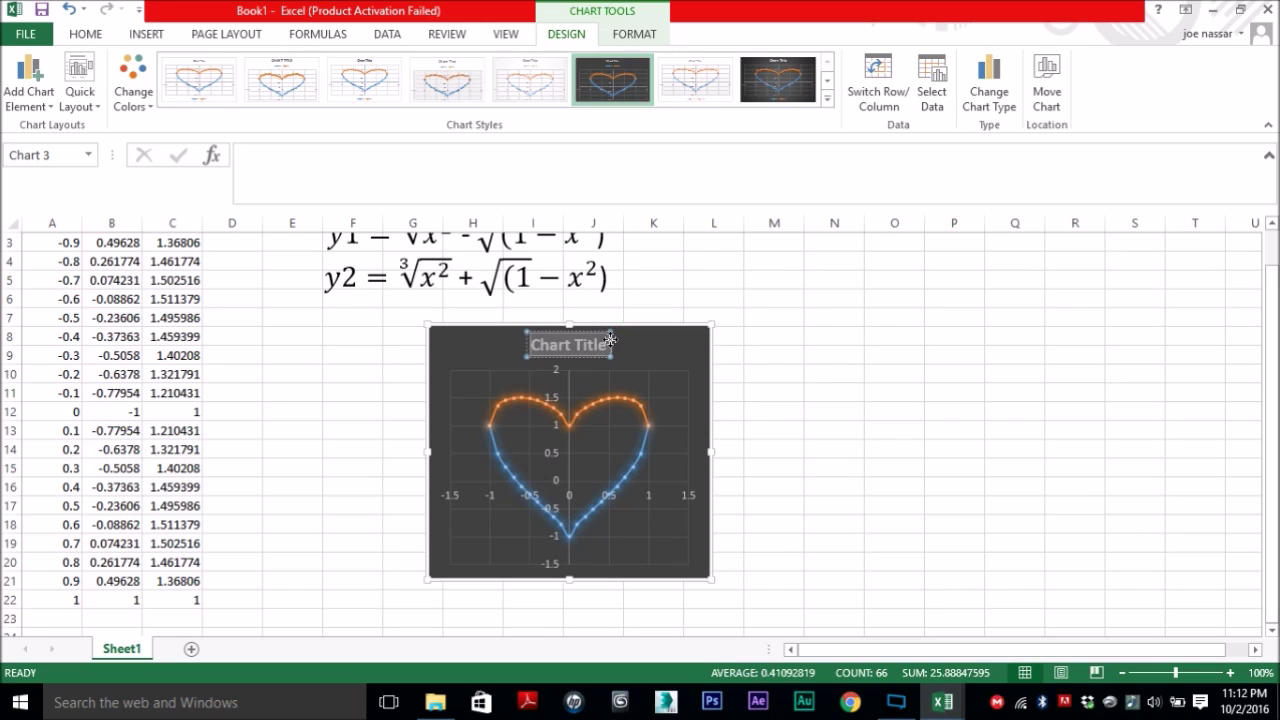
text(HEAR)
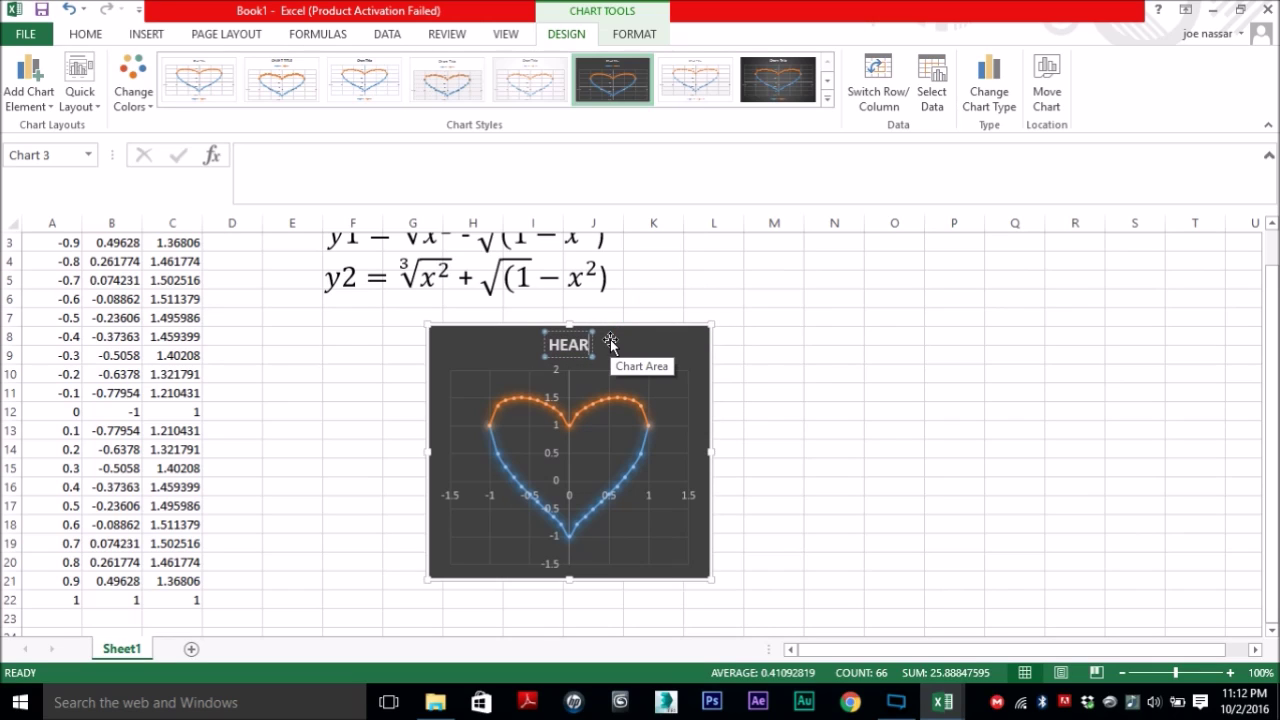
text(T)
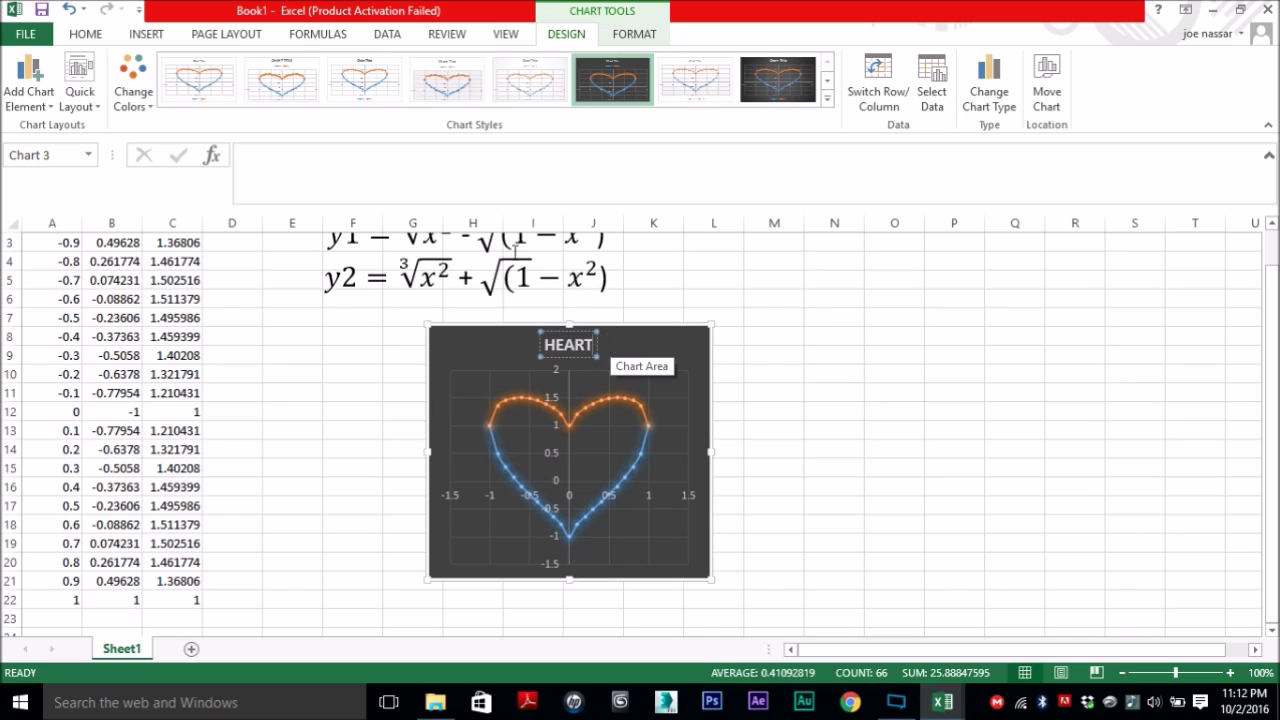
click(828, 427)
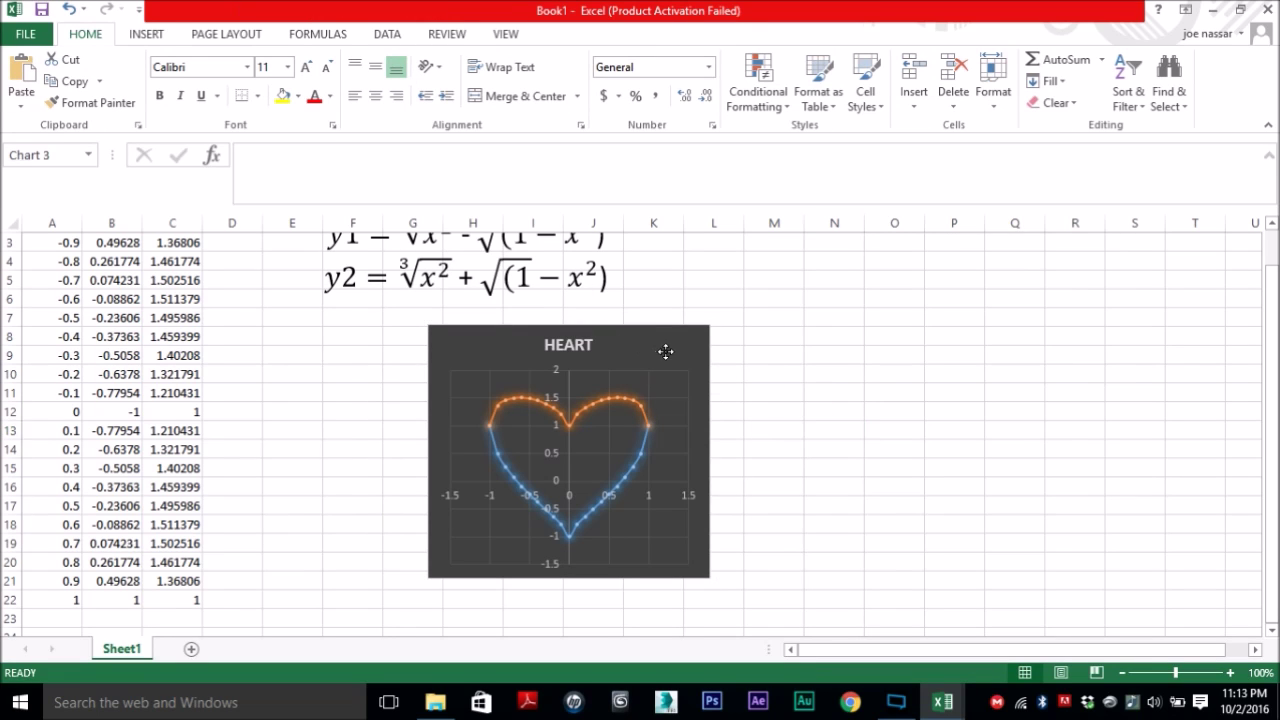
drag(666, 351, 565, 348)
click(730, 368)
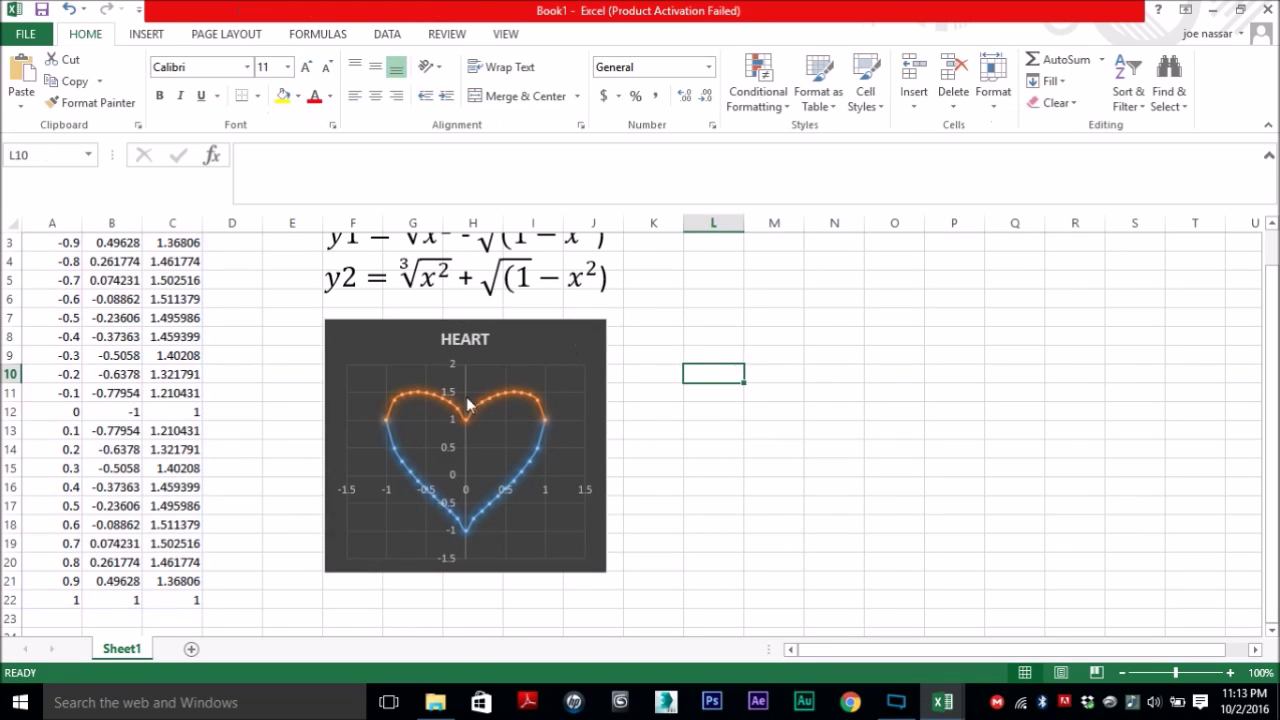